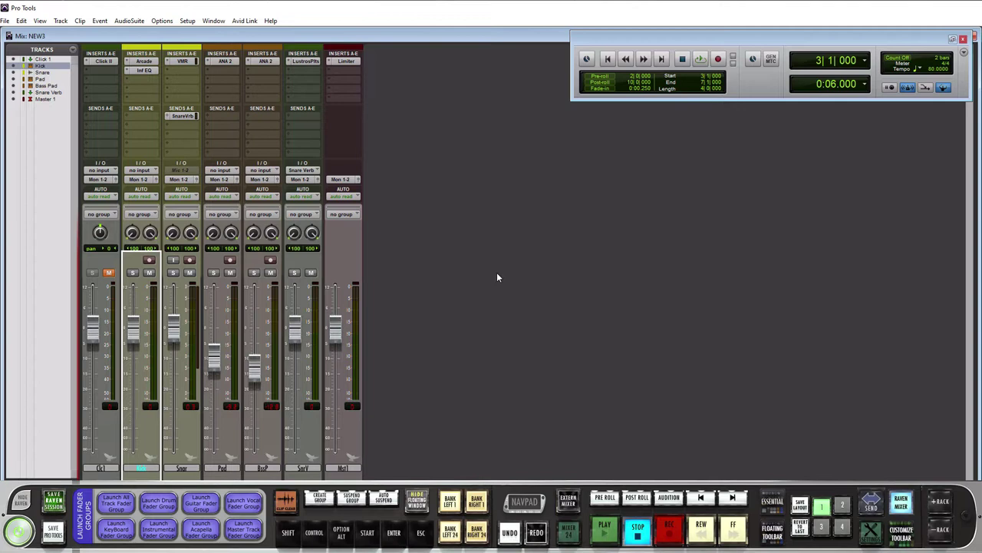
Step: Play back the full mix, and solo the Kick track to hear it on its own
{"action": "key", "text": "space"}
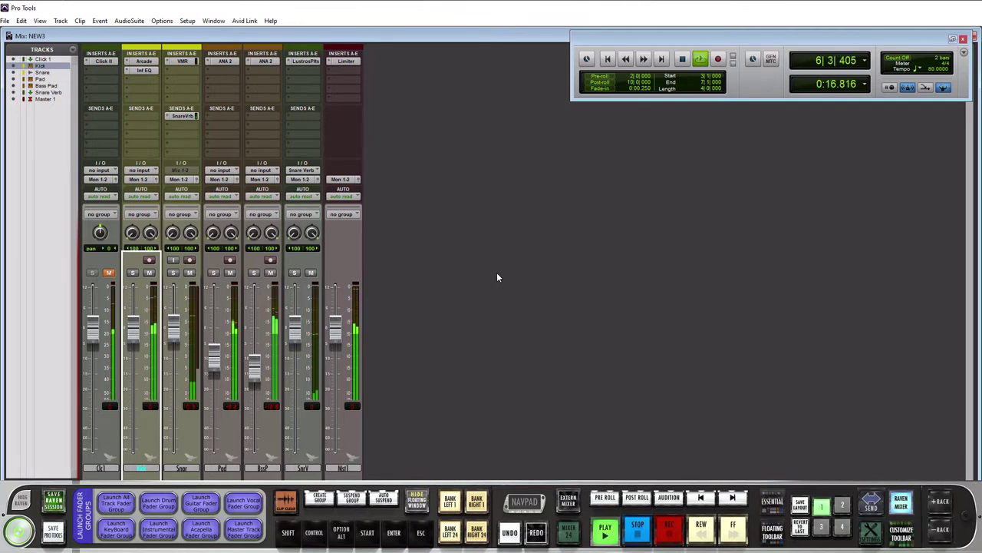
{"action": "key", "text": "space"}
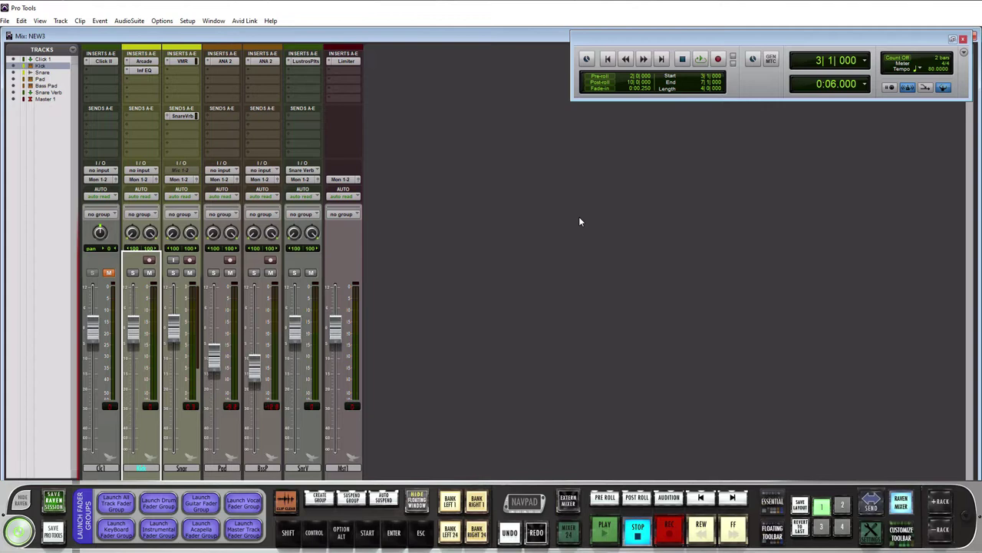
{"action": "left_click", "coordinate": [132, 273]}
{"action": "key", "text": "space"}
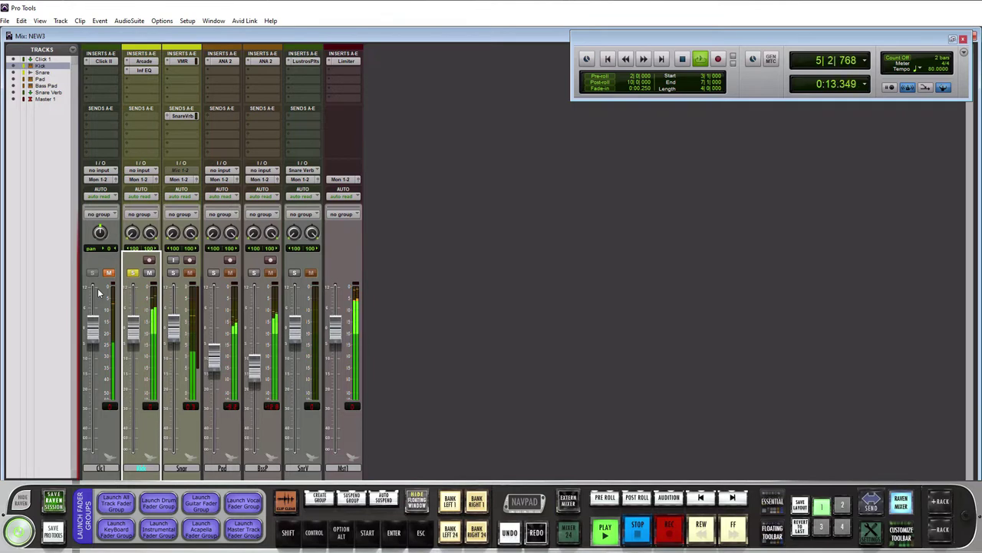
{"action": "key", "text": "space"}
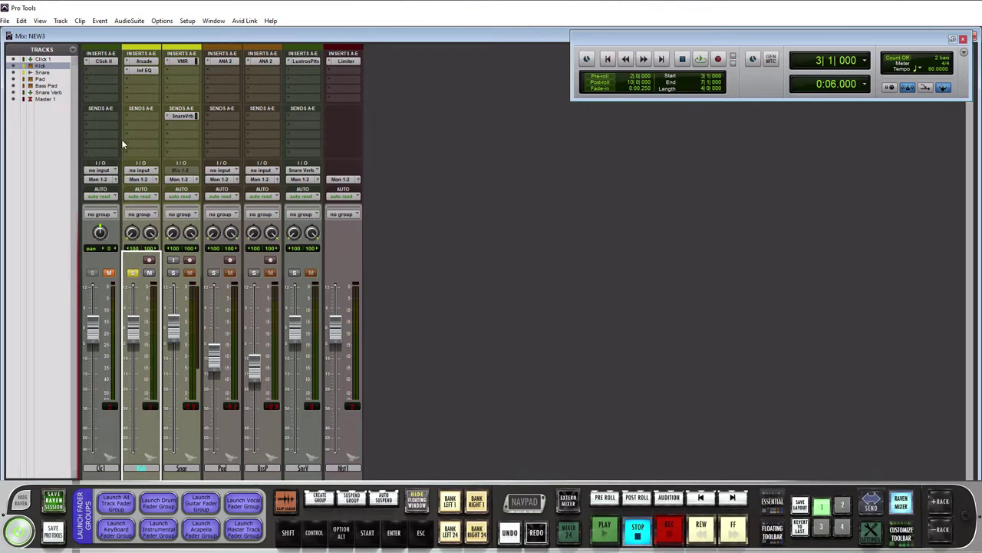
Step: Insert the stereo Balancer EQ plug-in after Inf EQ on the Kick track
{"action": "left_click", "coordinate": [128, 79]}
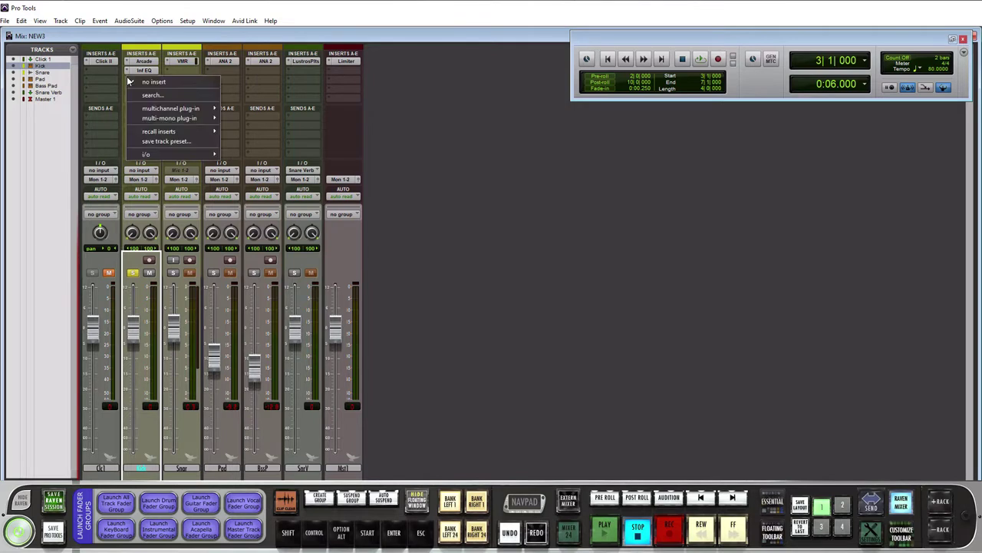
{"action": "mouse_move", "coordinate": [192, 108]}
{"action": "mouse_move", "coordinate": [247, 109]}
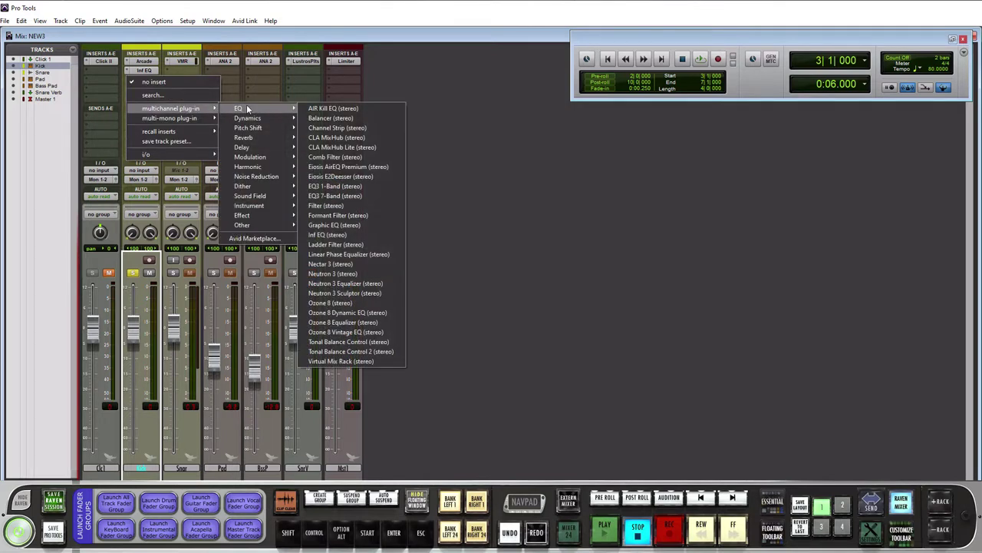
{"action": "left_click", "coordinate": [332, 119]}
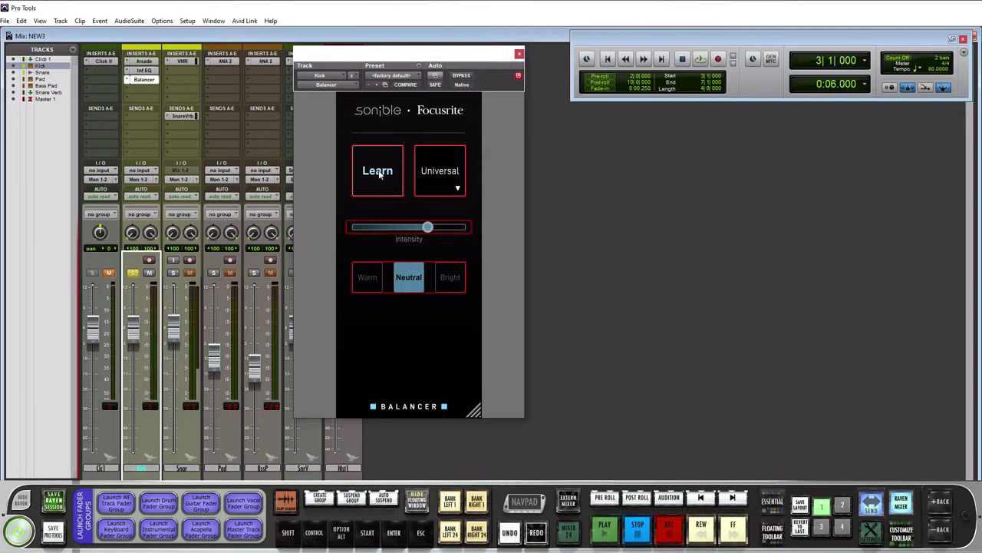
Step: Check Balancer's source profiles, keep Universal, and have the plug-in learn the kick signal during playback
{"action": "left_click", "coordinate": [458, 192]}
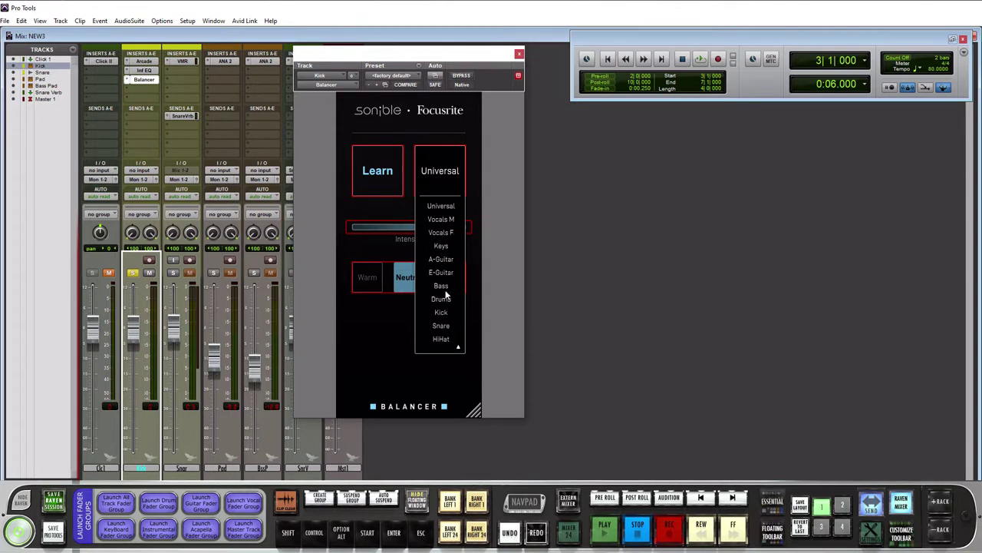
{"action": "left_click", "coordinate": [471, 160]}
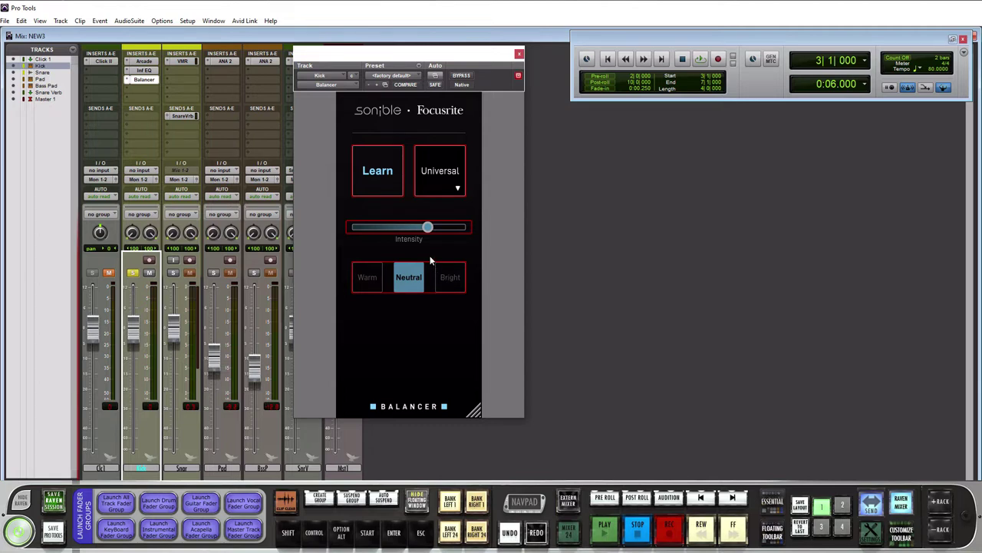
{"action": "key", "text": "space"}
{"action": "left_click", "coordinate": [381, 178]}
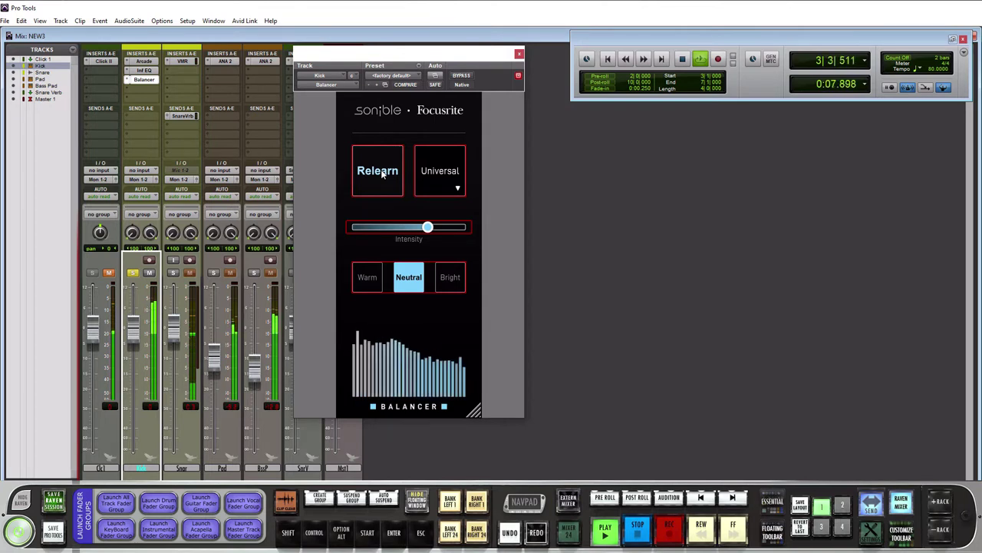
{"action": "key", "text": "space"}
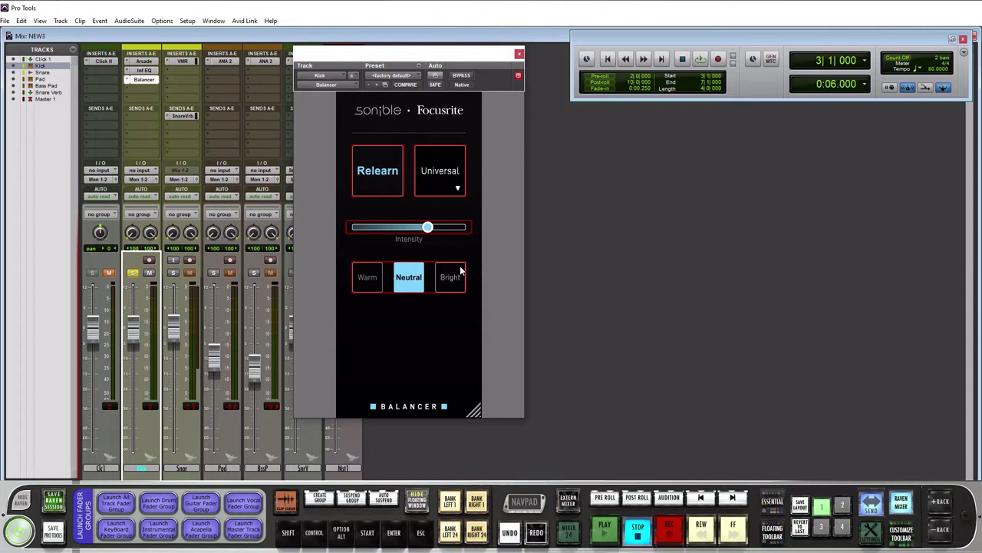
Step: Compare Balancer's Warm and Bright tones on the soloed kick during playback and return to Neutral
{"action": "left_click", "coordinate": [370, 280]}
{"action": "key", "text": "space"}
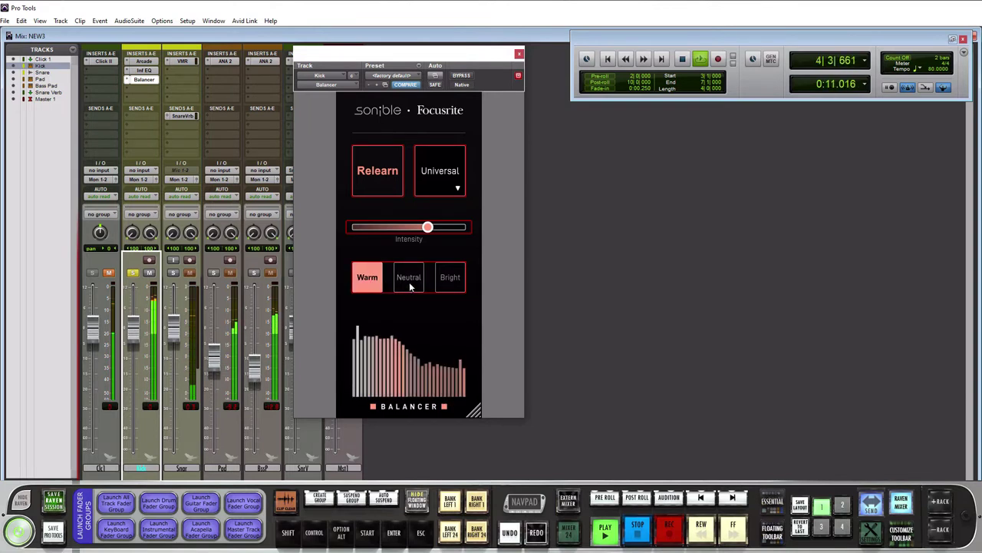
{"action": "left_click", "coordinate": [450, 280]}
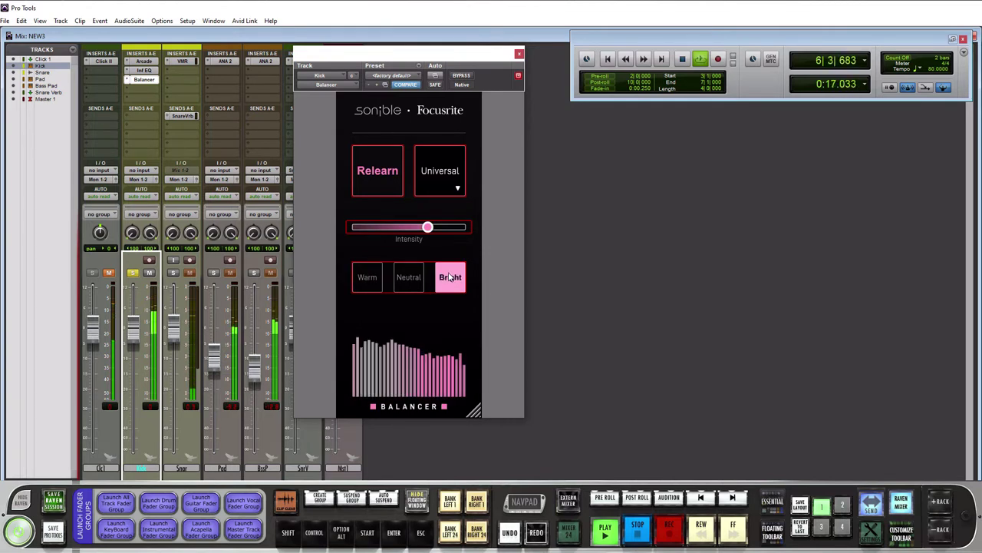
{"action": "left_click", "coordinate": [407, 279]}
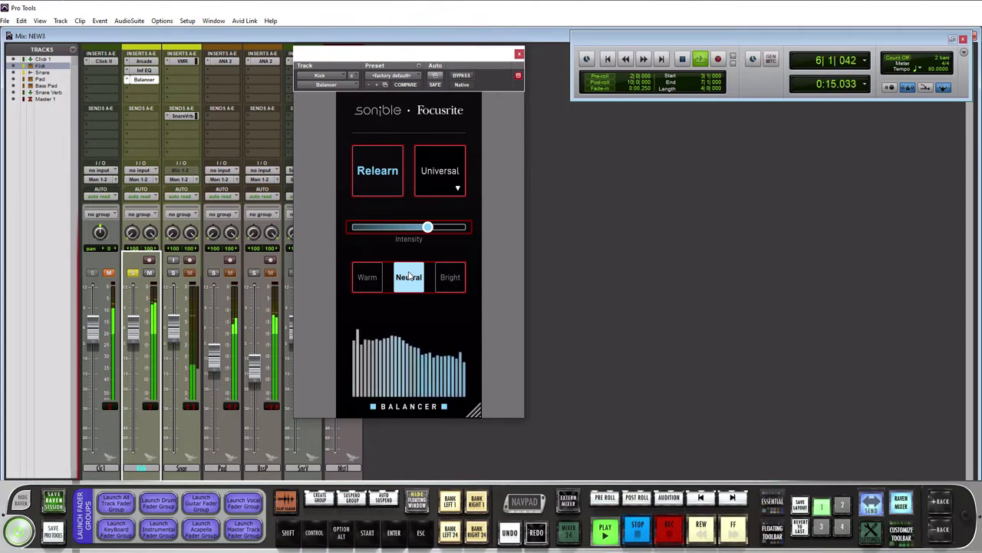
{"action": "key", "text": "space"}
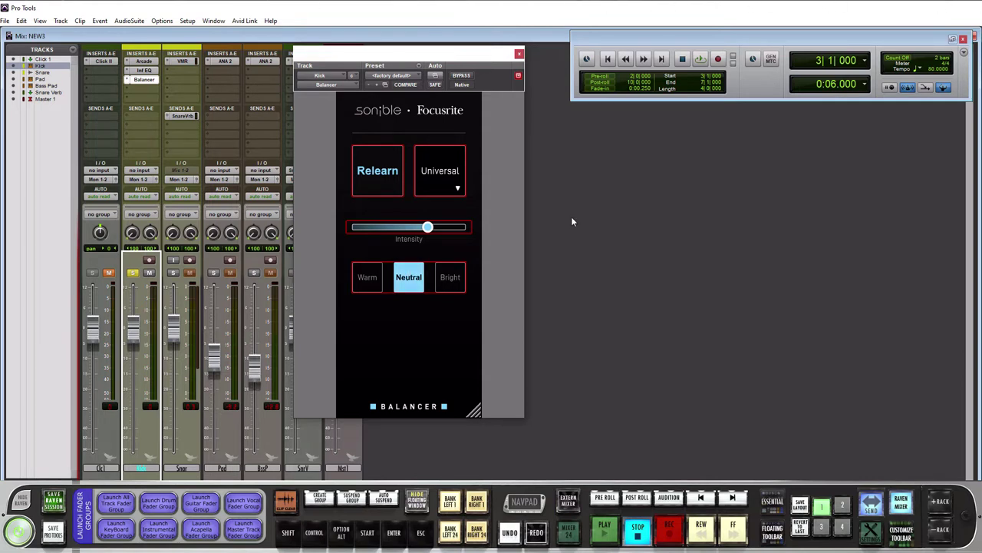
Step: Close the kick's Balancer, unsolo the Kick track, and compare the full mix with the plug-in bypassed and active
{"action": "left_click", "coordinate": [519, 54]}
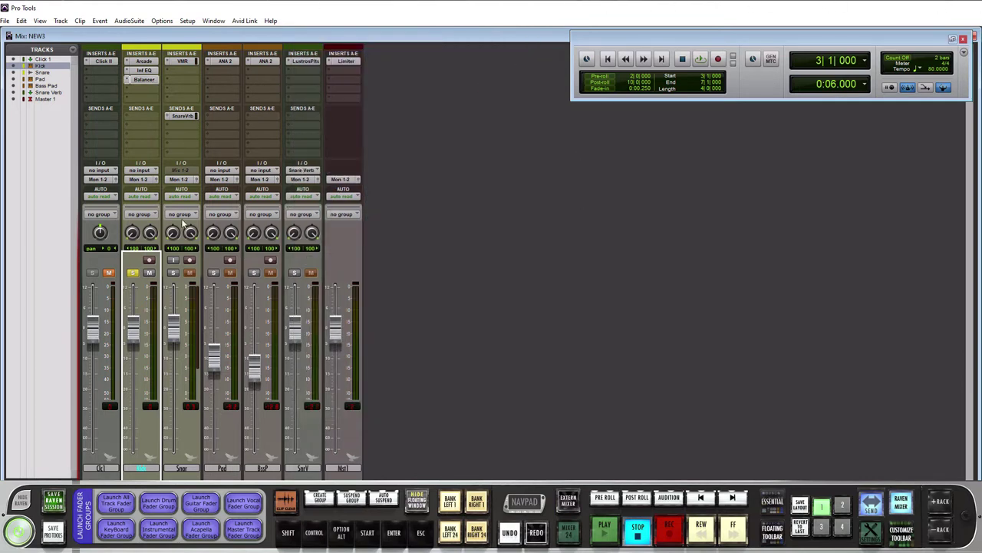
{"action": "left_click", "coordinate": [134, 273]}
{"action": "key", "text": "space"}
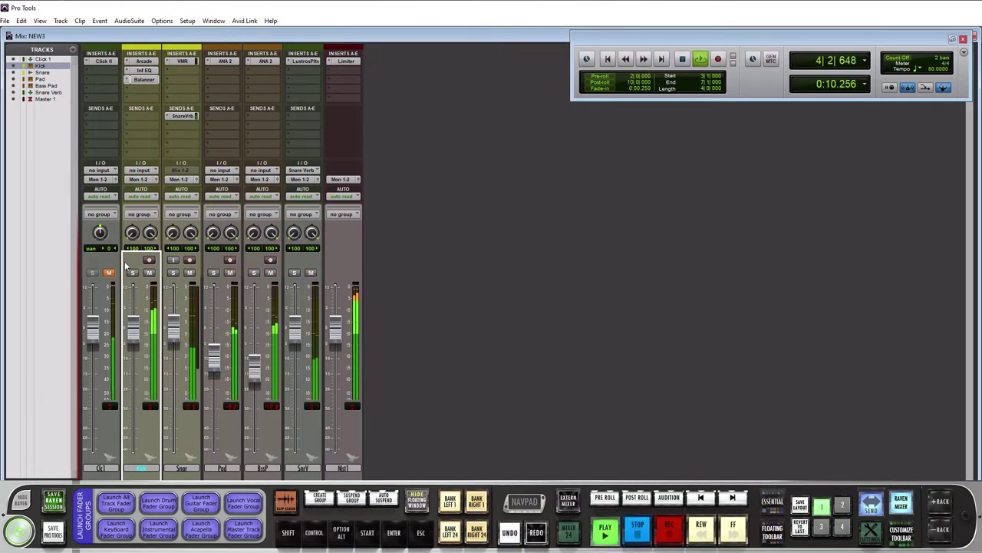
{"action": "left_click", "coordinate": [144, 79], "text": "ctrl"}
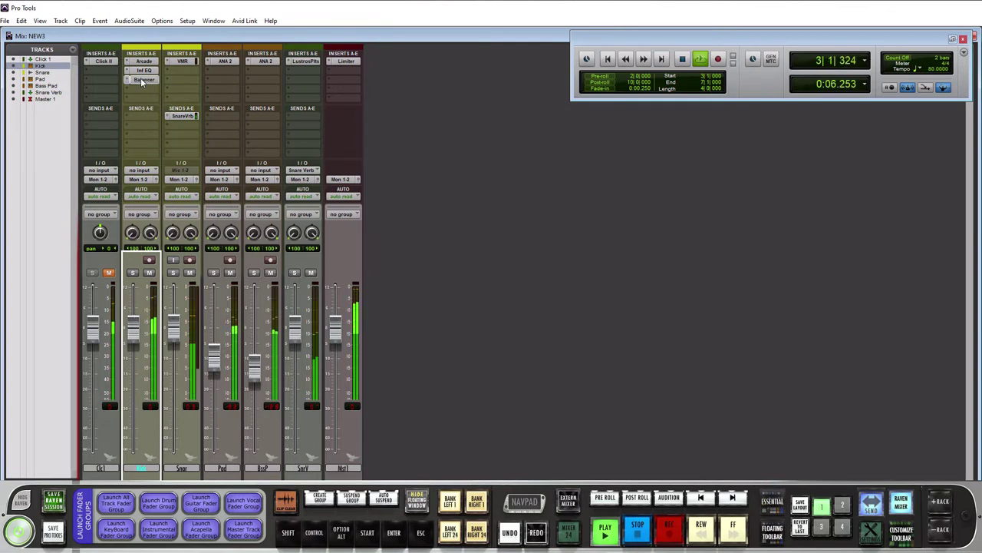
{"action": "key", "text": "space"}
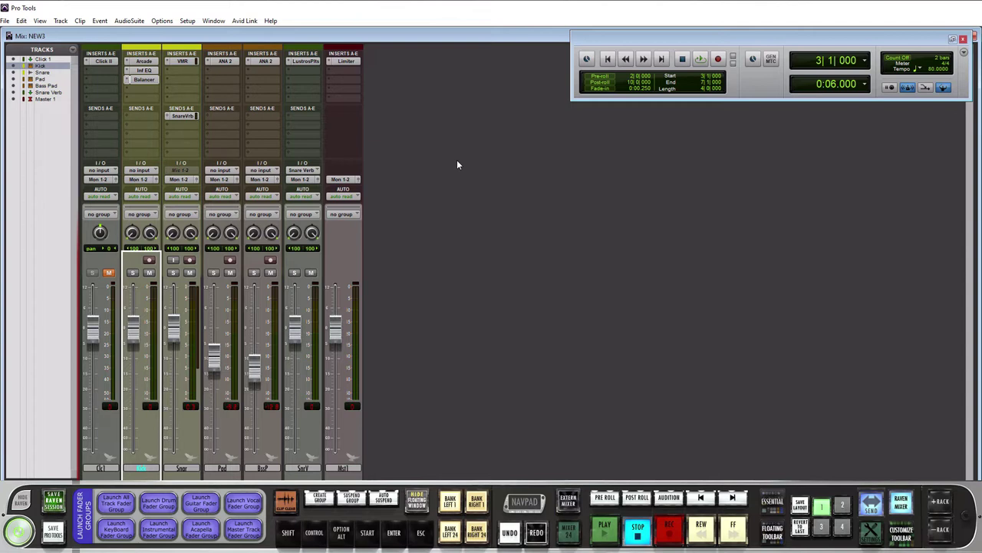
Step: Solo the Snare track and play it back on its own
{"action": "left_click", "coordinate": [175, 273]}
{"action": "key", "text": "space"}
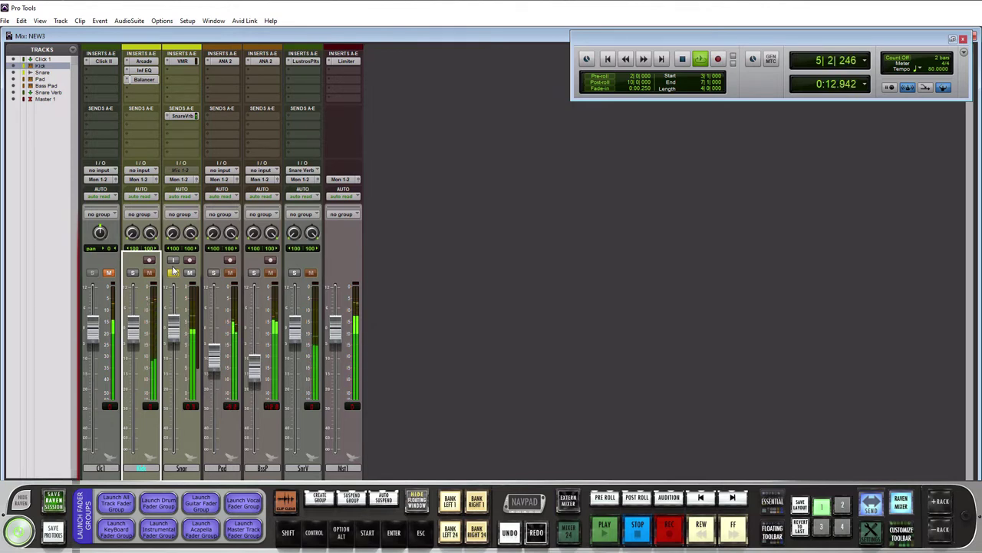
{"action": "key", "text": "space"}
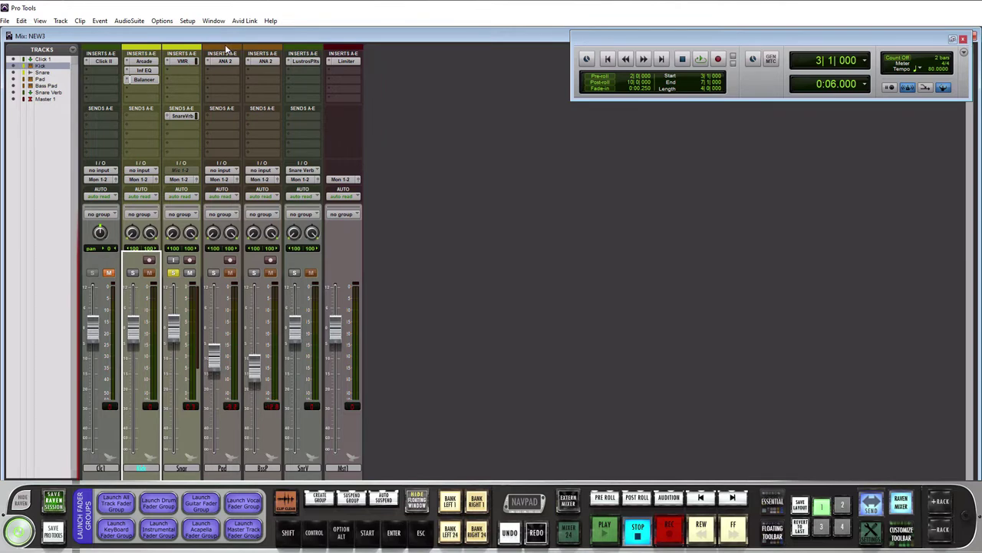
Step: Insert the stereo Balancer EQ plug-in after VMR on the Snare track
{"action": "left_click", "coordinate": [166, 69]}
{"action": "mouse_move", "coordinate": [211, 99]}
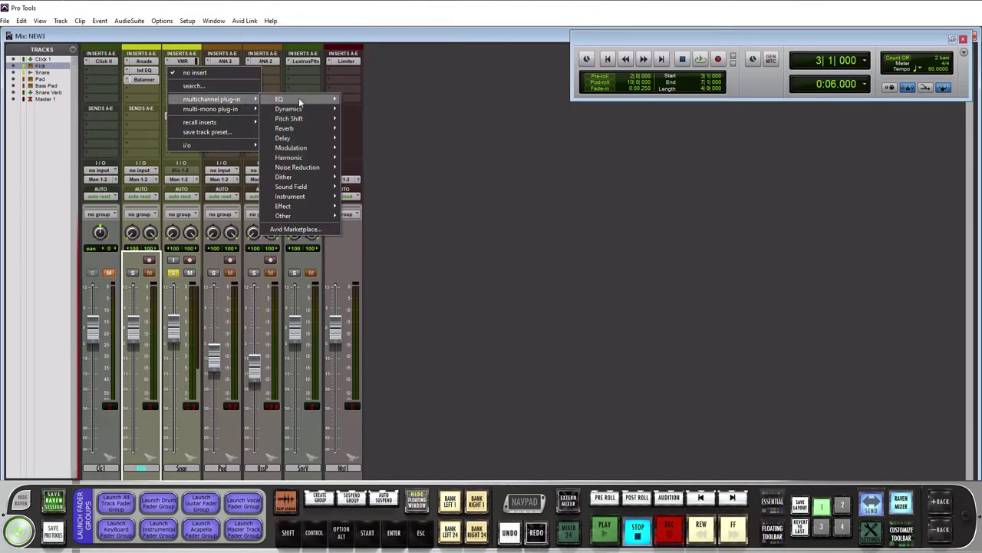
{"action": "mouse_move", "coordinate": [300, 102]}
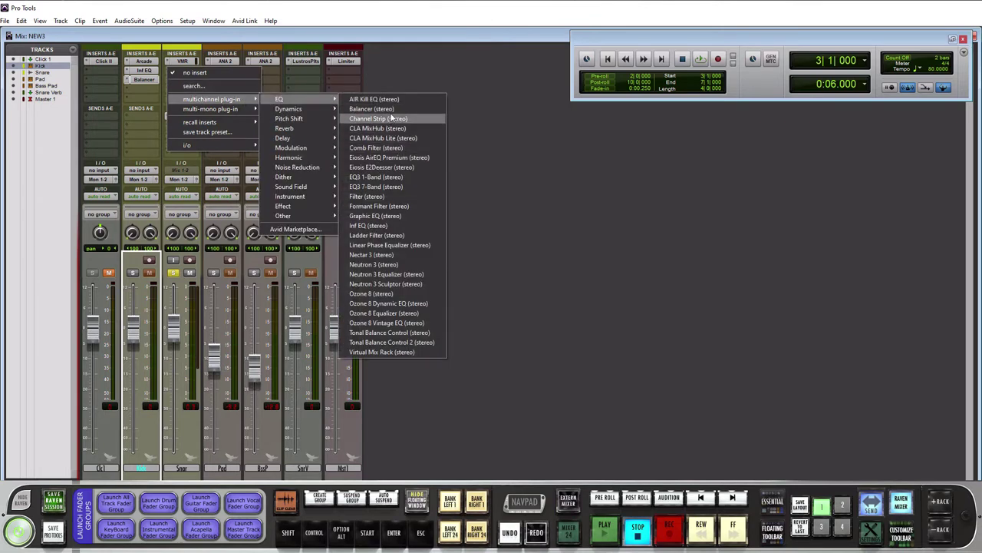
{"action": "left_click", "coordinate": [391, 109]}
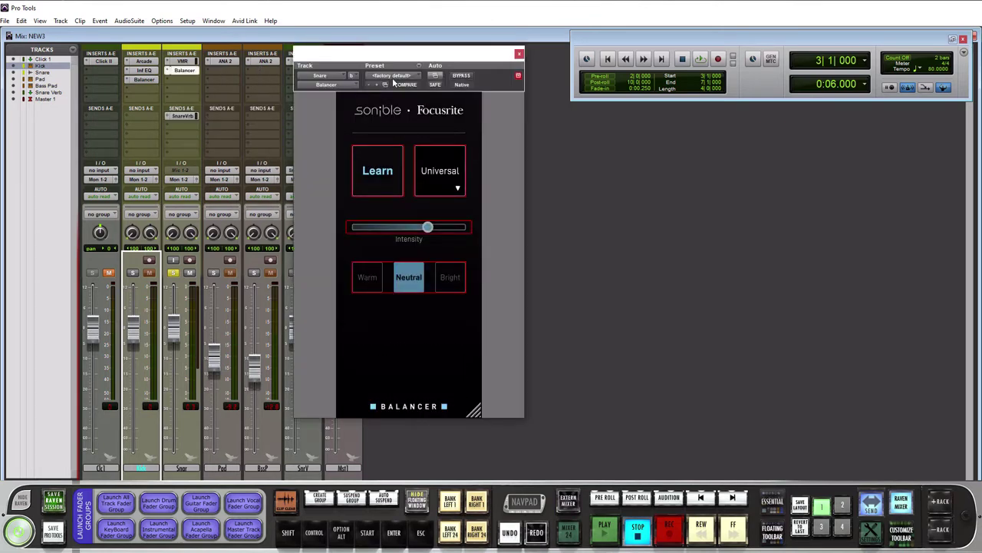
Step: Have Balancer learn the snare signal during playback with the Universal profile
{"action": "left_click", "coordinate": [382, 184]}
{"action": "key", "text": "space"}
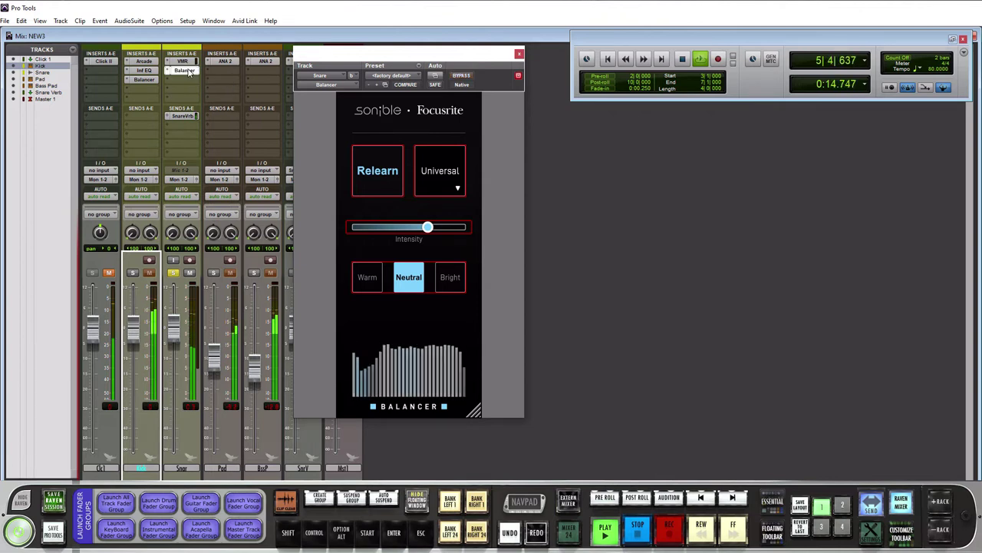
{"action": "key", "text": "space"}
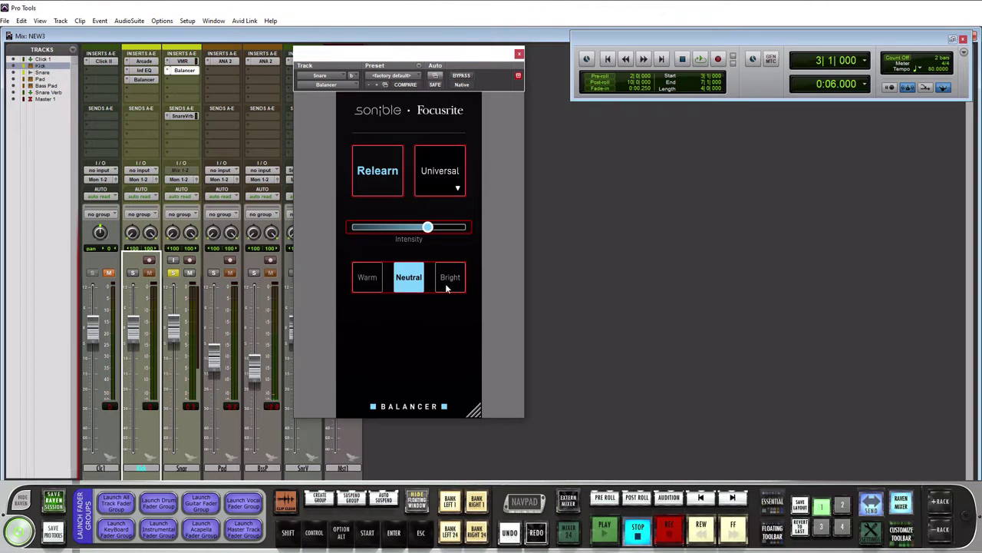
Step: Audition Balancer's Warm, Neutral and Bright tones on the soloed snare during playback
{"action": "left_click", "coordinate": [373, 278]}
{"action": "key", "text": "space"}
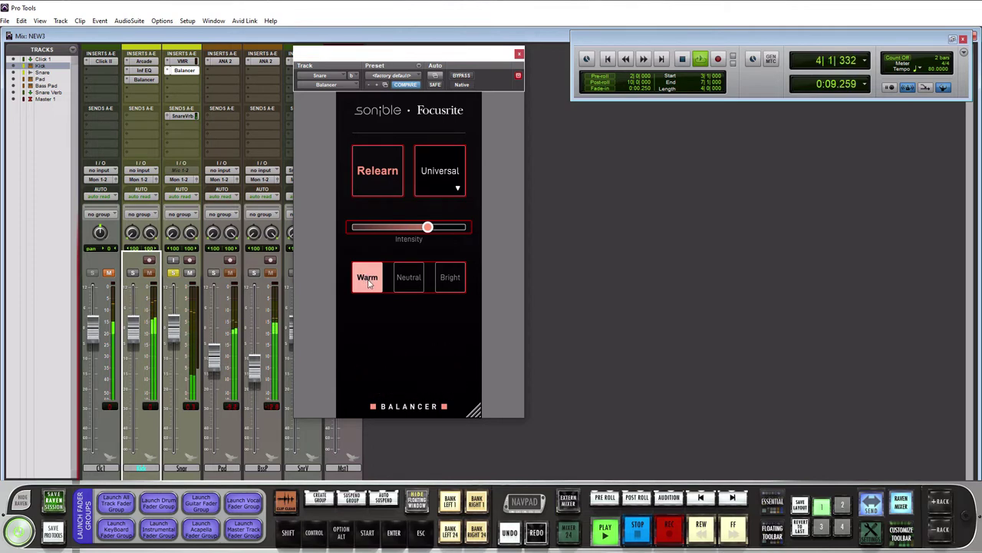
{"action": "left_click", "coordinate": [410, 281]}
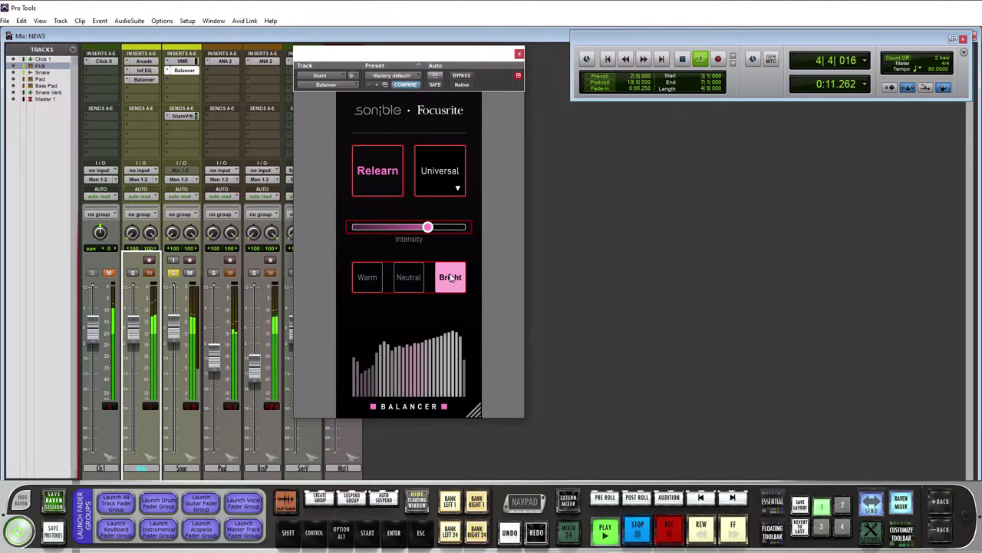
{"action": "key", "text": "space"}
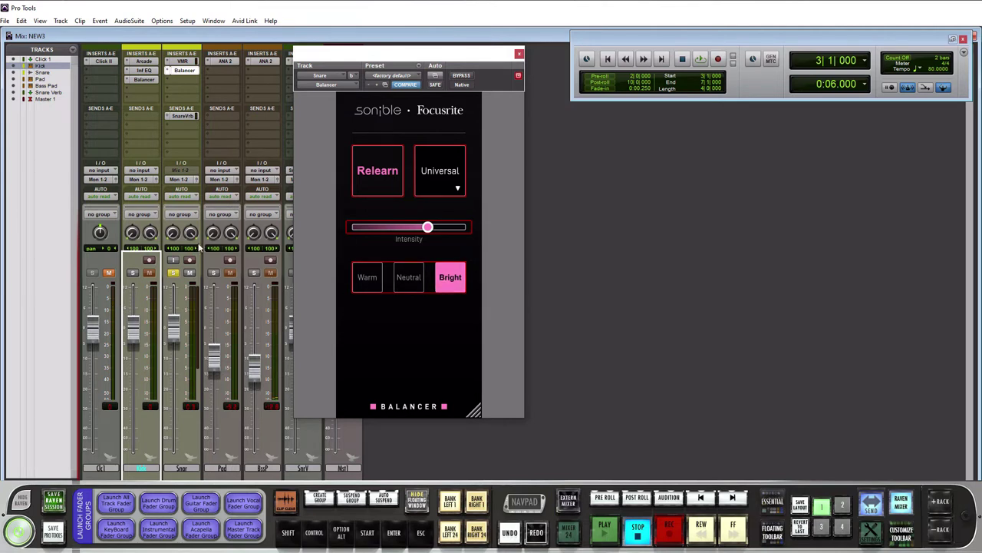
Step: Unsolo the Snare track, compare the snare's Balancer tones within the full mix, and set the tone to Neutral
{"action": "left_click", "coordinate": [173, 272]}
{"action": "key", "text": "space"}
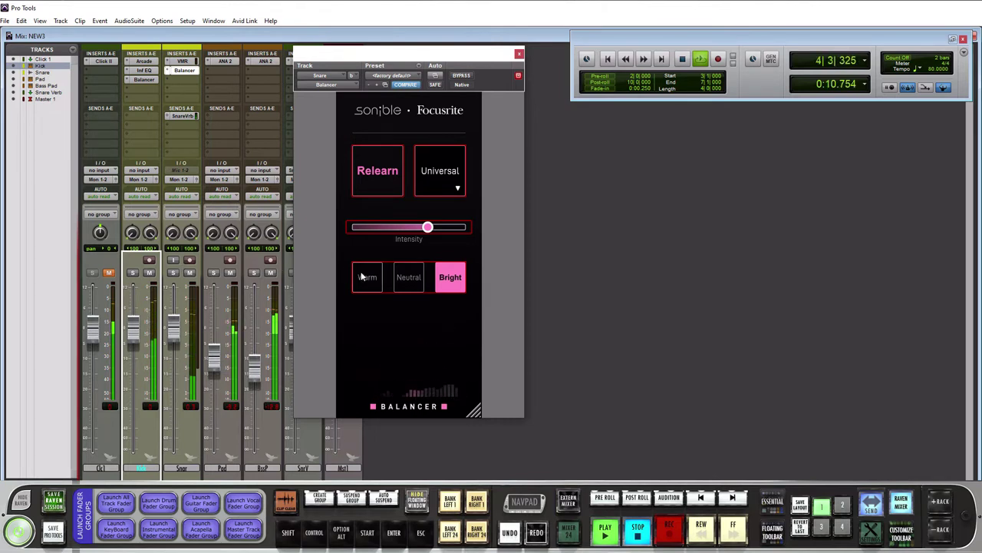
{"action": "left_click", "coordinate": [411, 280]}
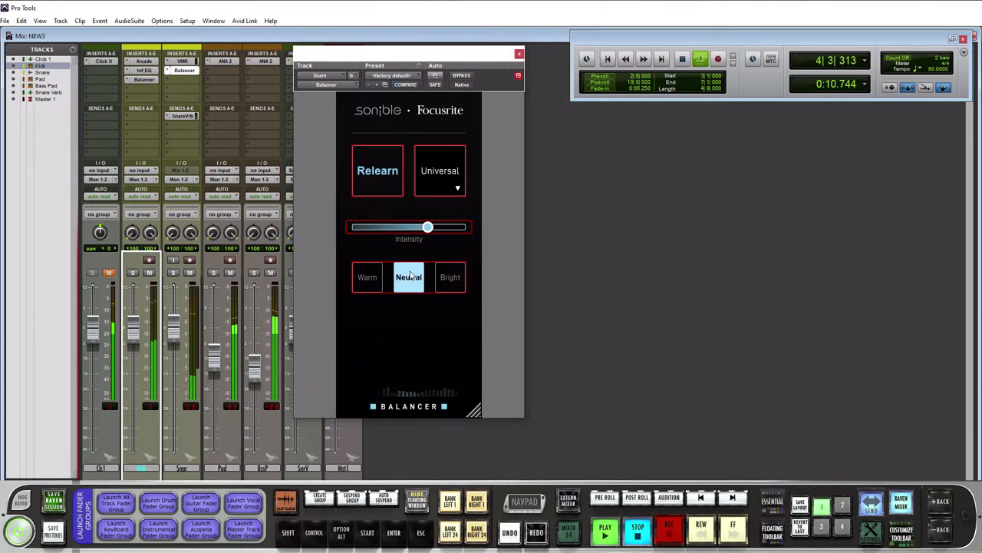
{"action": "left_click", "coordinate": [370, 284]}
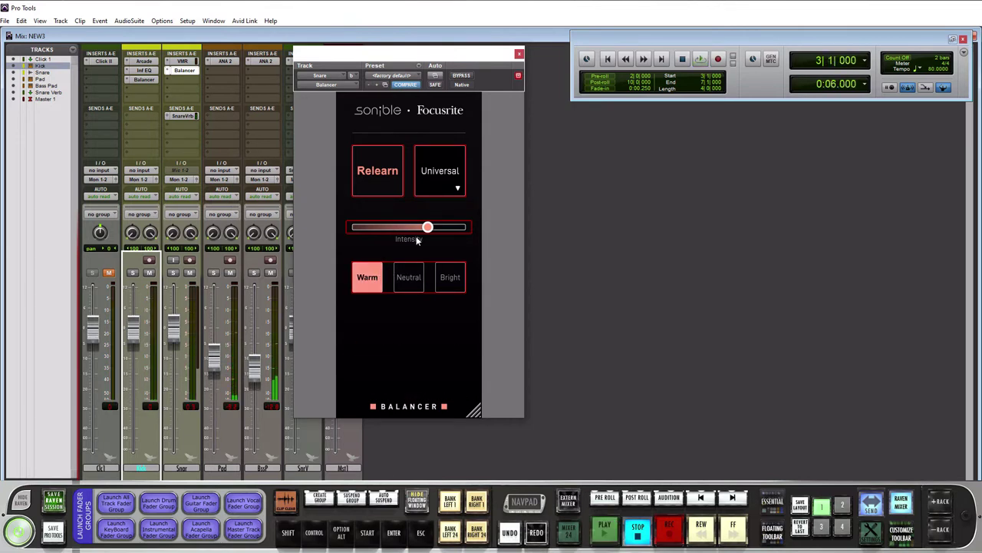
{"action": "left_click", "coordinate": [406, 285]}
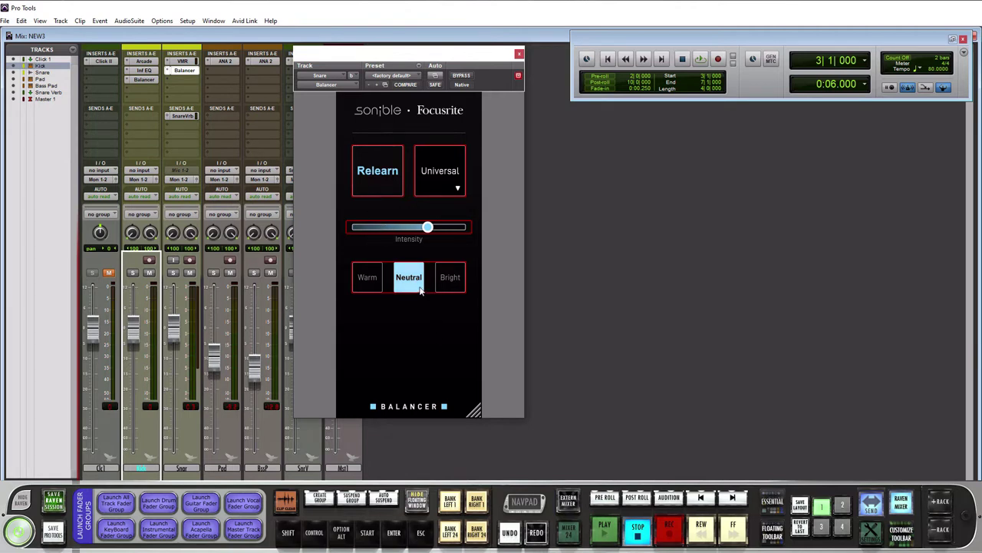
Step: Compare the snare with its Balancer bypassed and active during full-mix playback, and close the plug-in window
{"action": "key", "text": "space"}
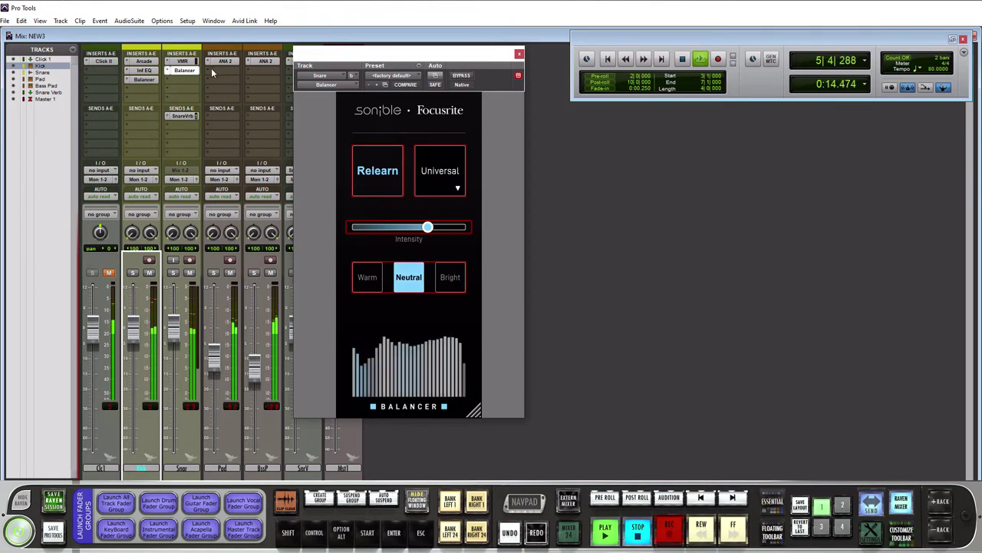
{"action": "left_click", "coordinate": [462, 75]}
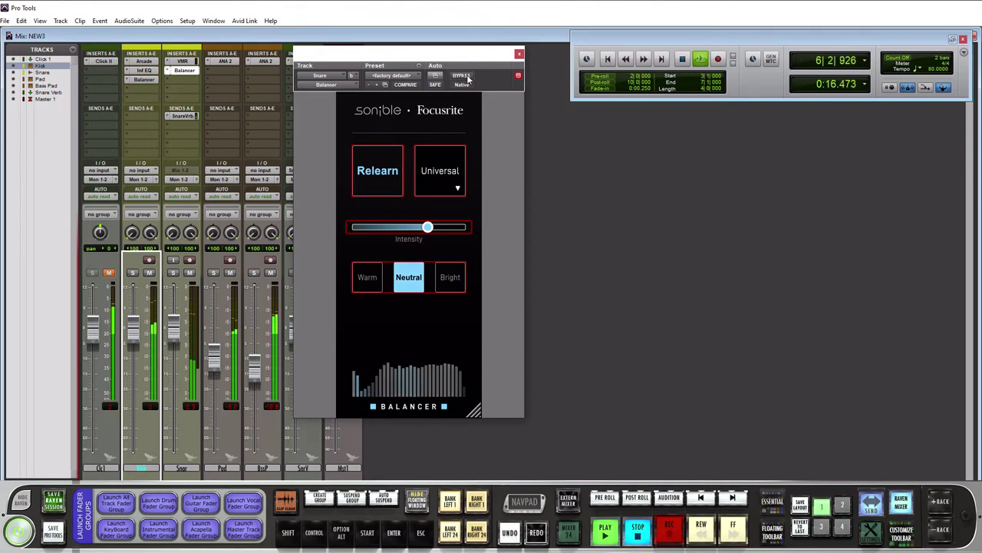
{"action": "left_click", "coordinate": [465, 76]}
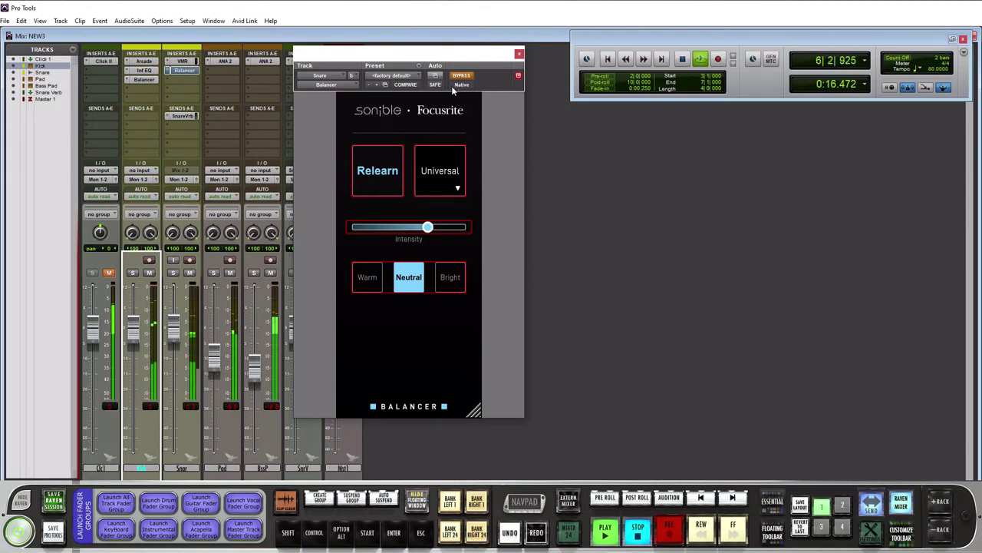
{"action": "key", "text": "space"}
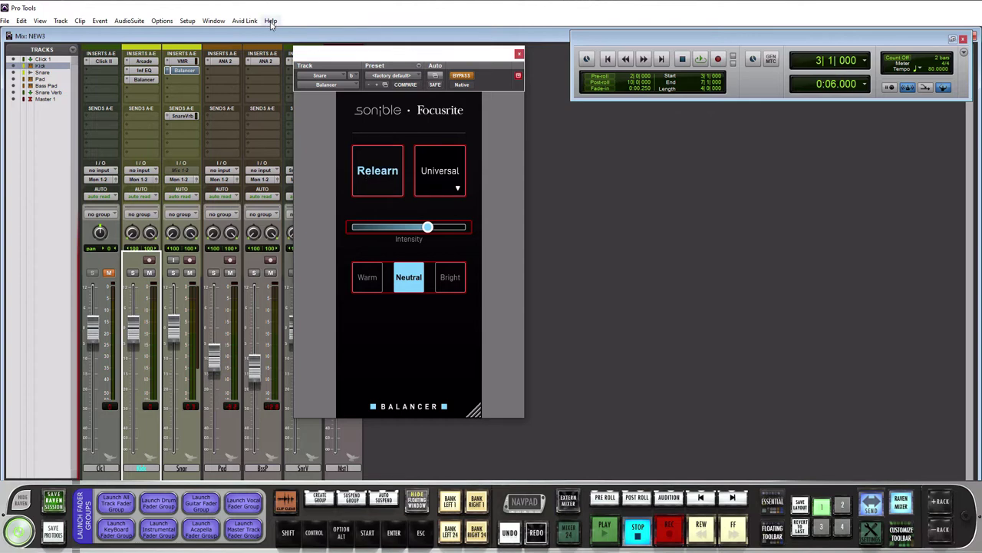
{"action": "left_click", "coordinate": [184, 70]}
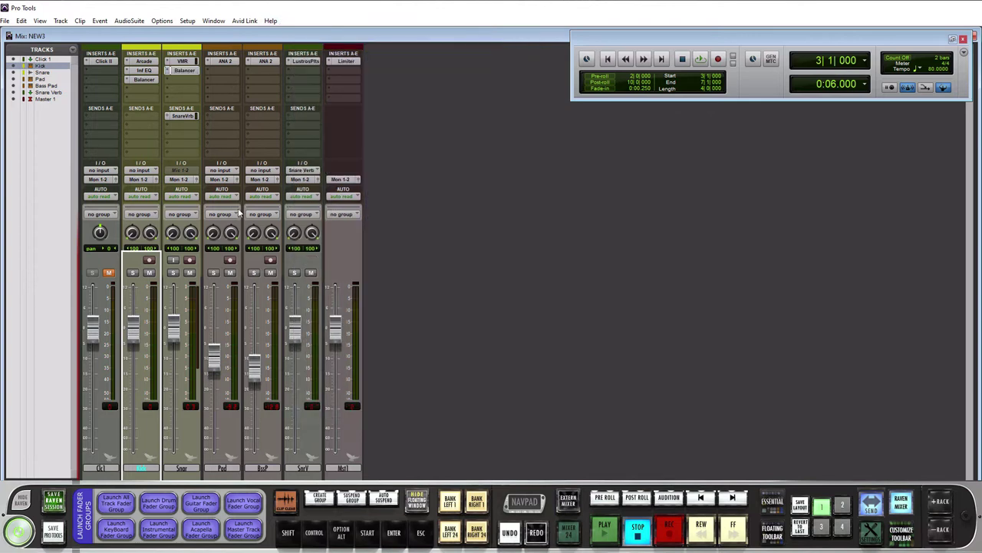
Step: Solo the Pad track and listen to it without Balancer
{"action": "left_click", "coordinate": [213, 273]}
{"action": "key", "text": "space"}
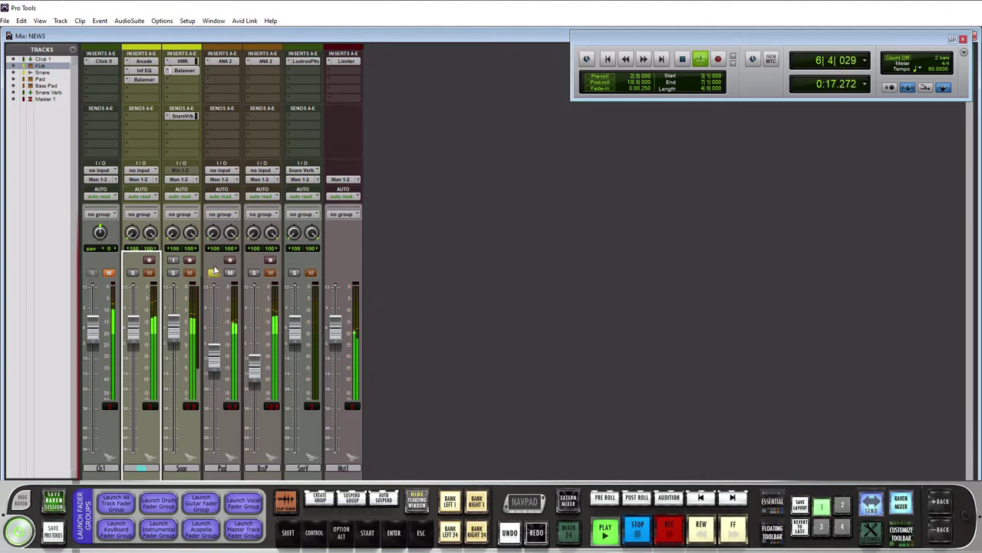
{"action": "key", "text": "space"}
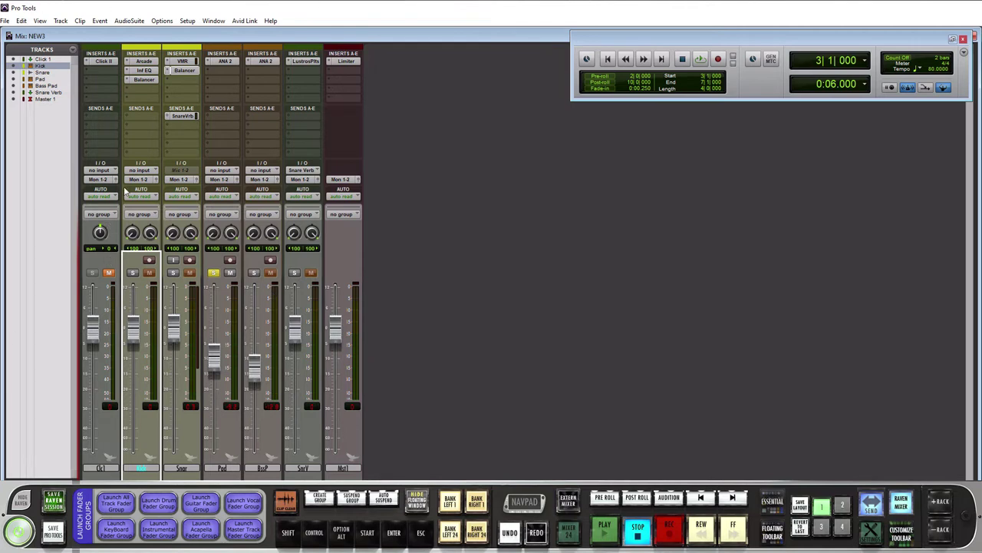
Step: Insert the stereo Balancer EQ plug-in after ANA 2 on the Pad track and have it learn the signal with the Universal profile
{"action": "left_click", "coordinate": [210, 71]}
{"action": "mouse_move", "coordinate": [261, 100]}
{"action": "mouse_move", "coordinate": [378, 100]}
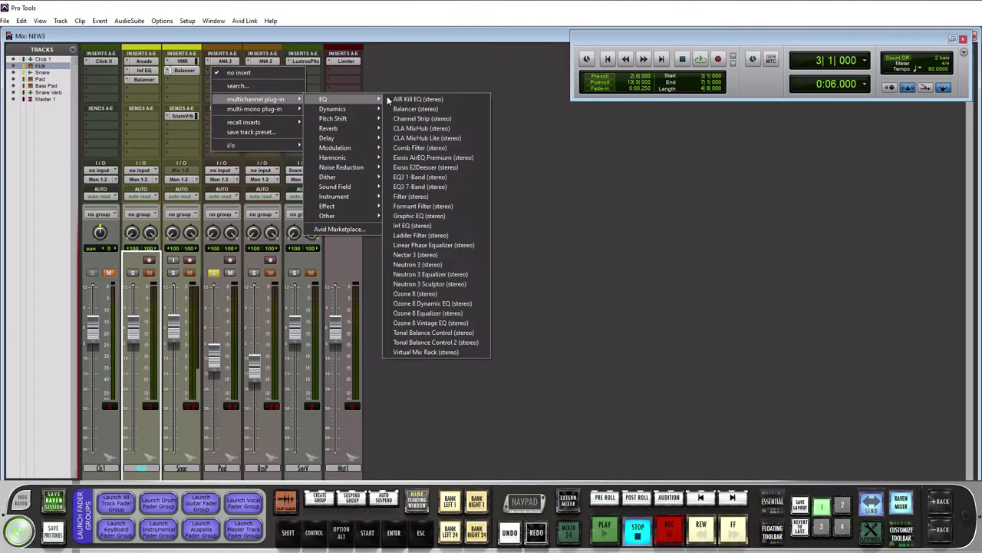
{"action": "left_click", "coordinate": [408, 109]}
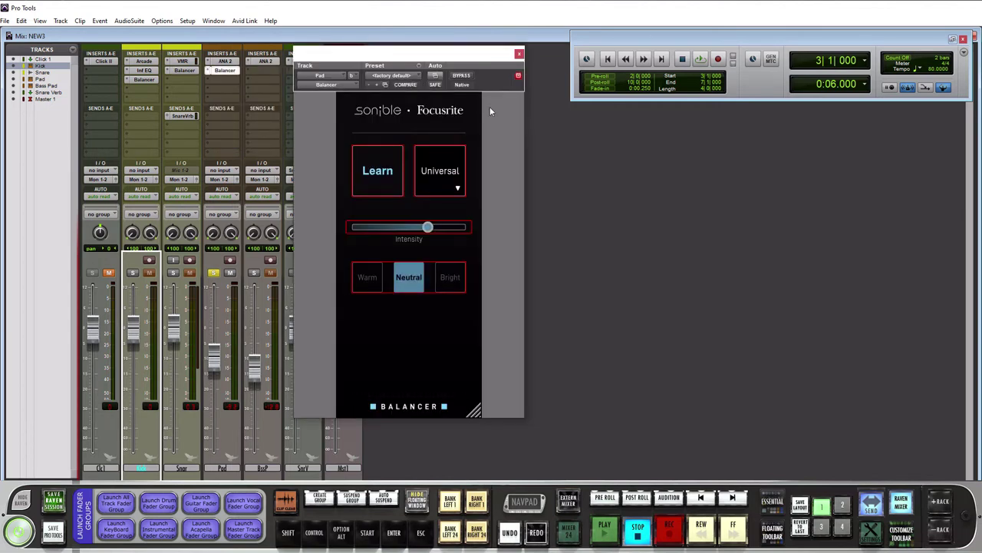
{"action": "left_click", "coordinate": [372, 177]}
{"action": "key", "text": "space"}
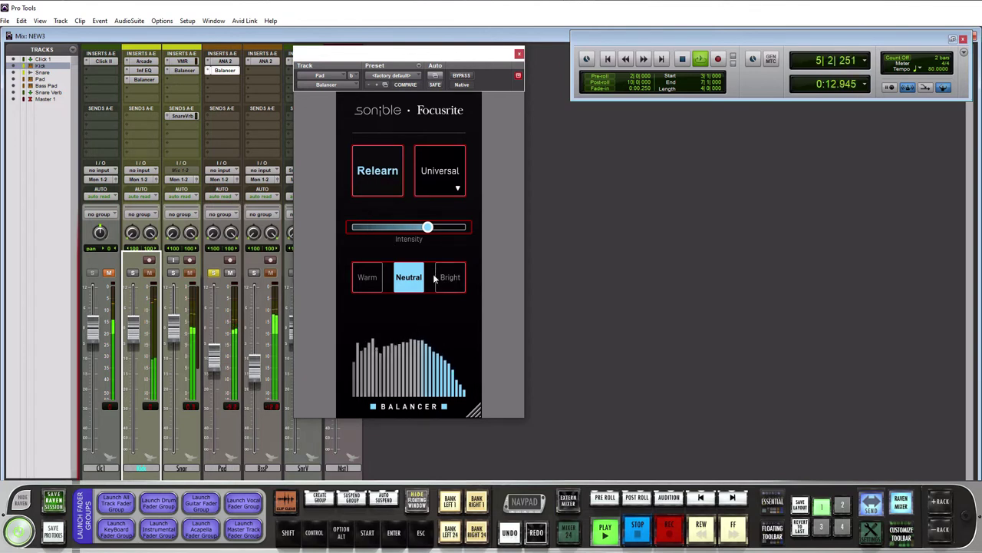
Step: Audition Balancer's Warm and Bright tones on the soloed pad during playback, and set the tone to Warm
{"action": "left_click", "coordinate": [367, 283]}
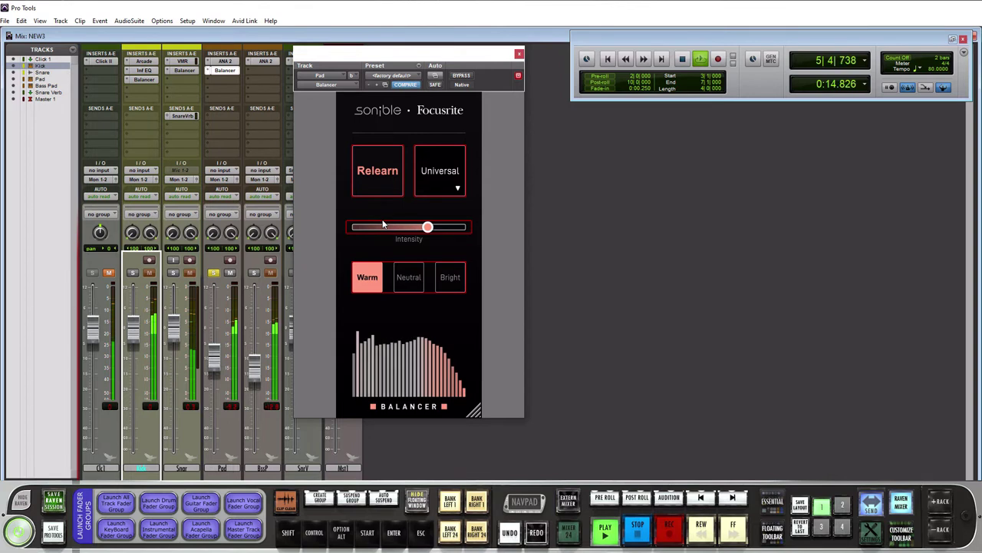
{"action": "left_click", "coordinate": [447, 279]}
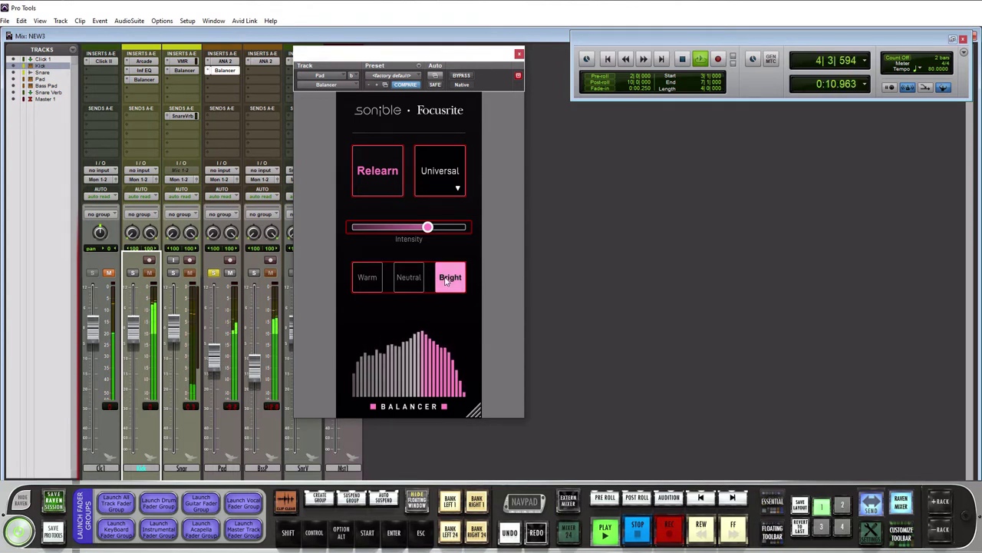
{"action": "key", "text": "space"}
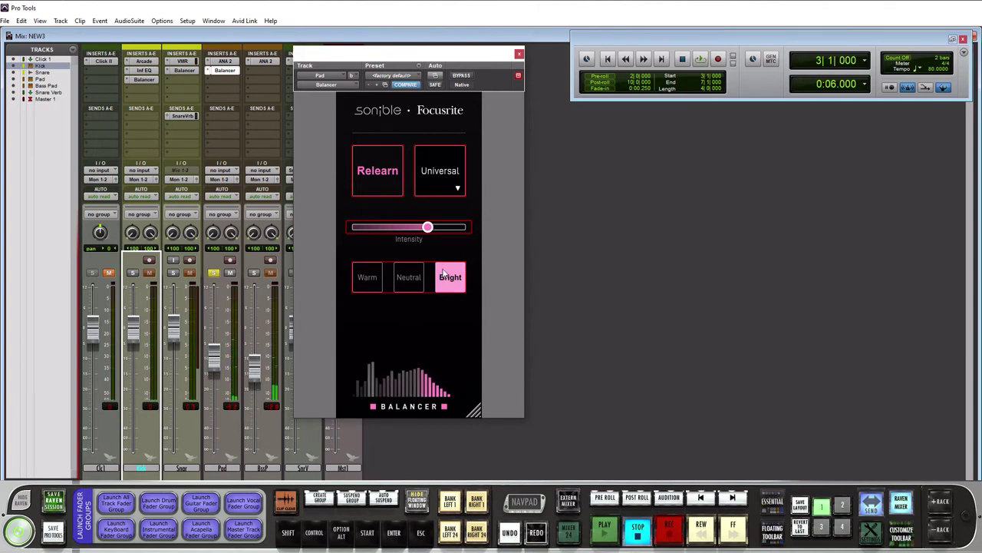
{"action": "left_click", "coordinate": [369, 279]}
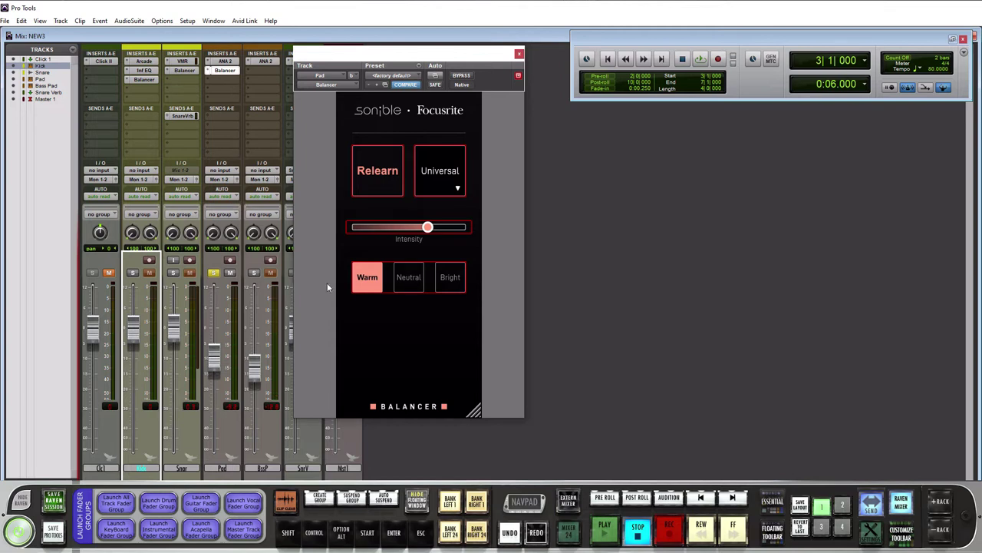
Step: Unsolo the Pad track and compare its Balancer bypassed and active within the full mix
{"action": "left_click", "coordinate": [214, 272]}
{"action": "key", "text": "space"}
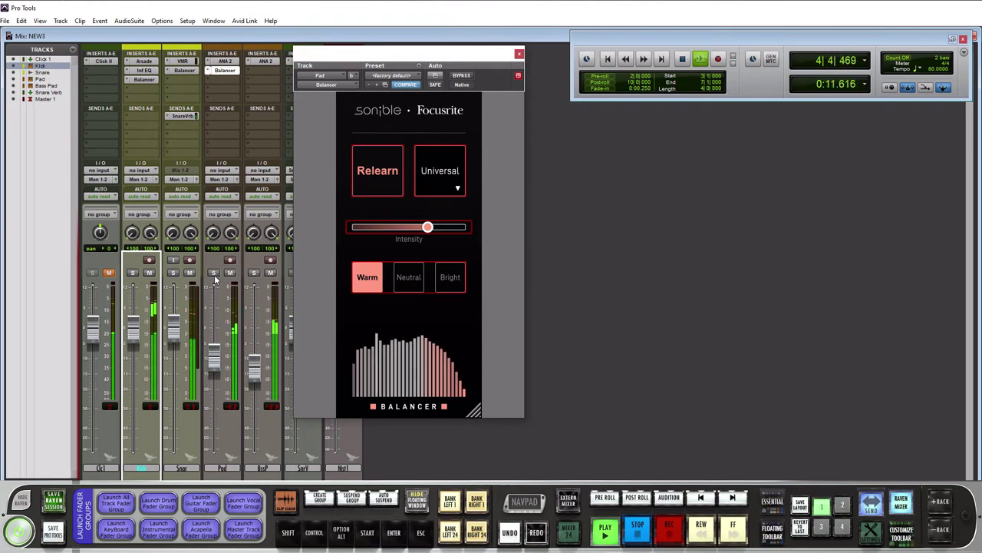
{"action": "left_click", "coordinate": [463, 76]}
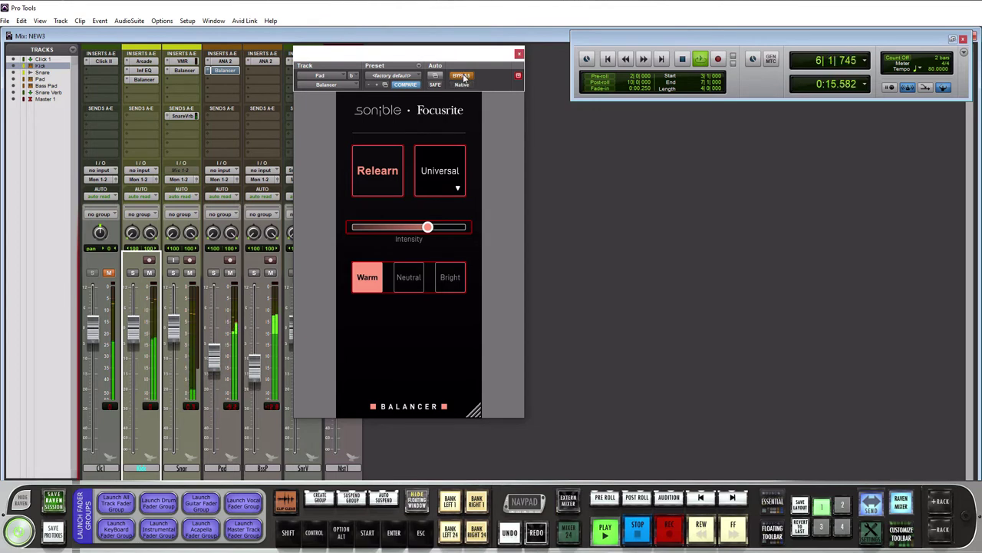
{"action": "left_click", "coordinate": [461, 76]}
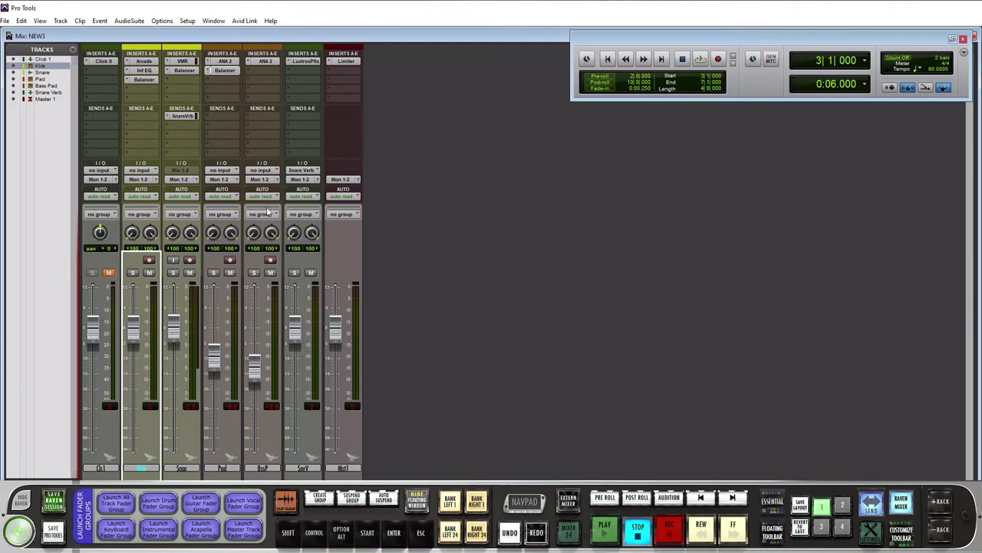
Step: Solo the Bass Pad track and listen to it without Balancer
{"action": "left_click", "coordinate": [255, 273]}
{"action": "key", "text": "space"}
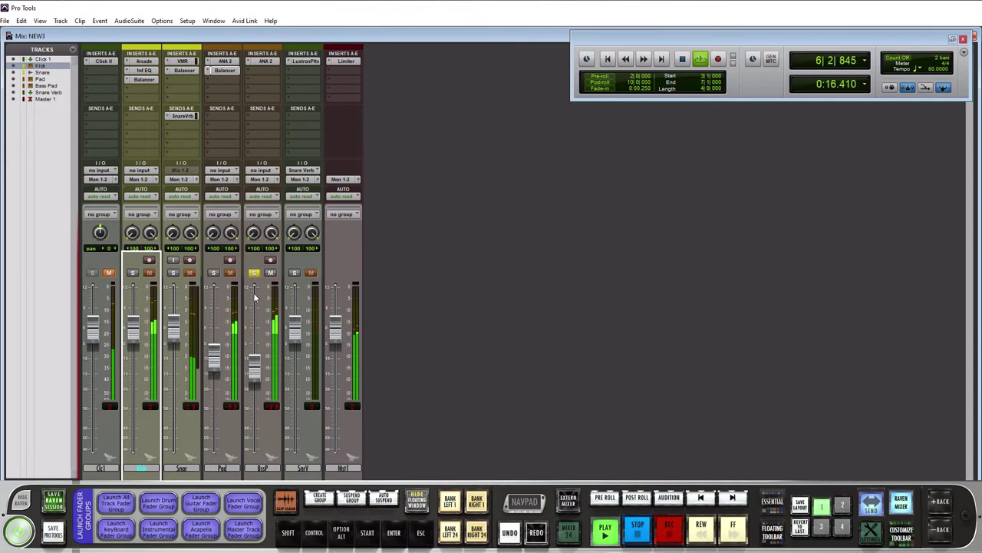
{"action": "key", "text": "space"}
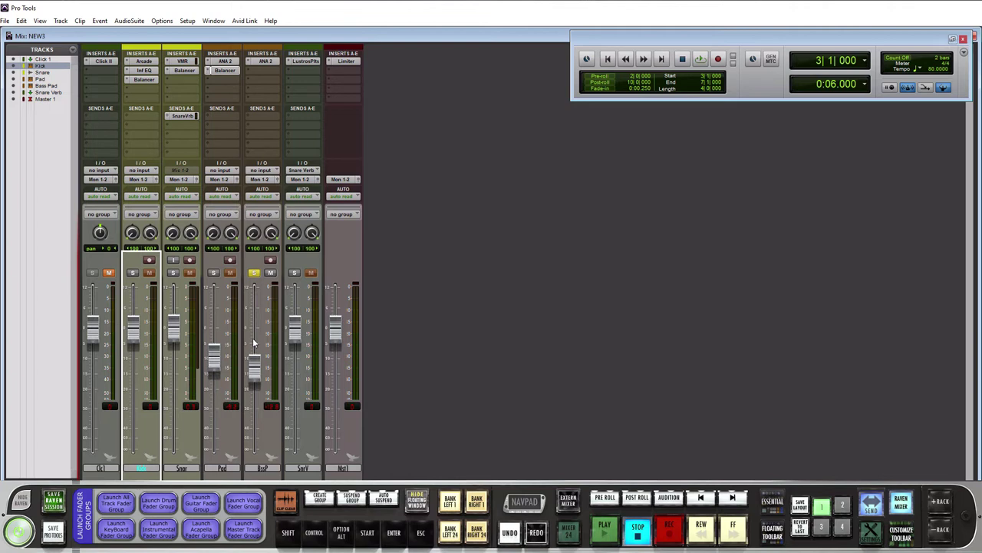
Step: Insert the stereo Balancer EQ plug-in after ANA 2 on the Bass Pad track and have it learn the signal with the Universal profile
{"action": "left_click", "coordinate": [253, 72]}
{"action": "mouse_move", "coordinate": [307, 99]}
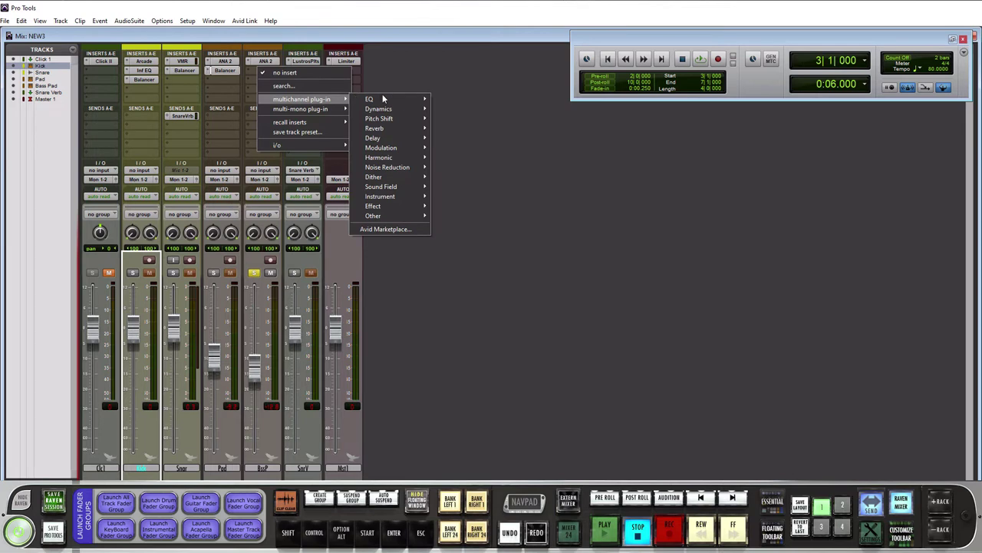
{"action": "mouse_move", "coordinate": [380, 95]}
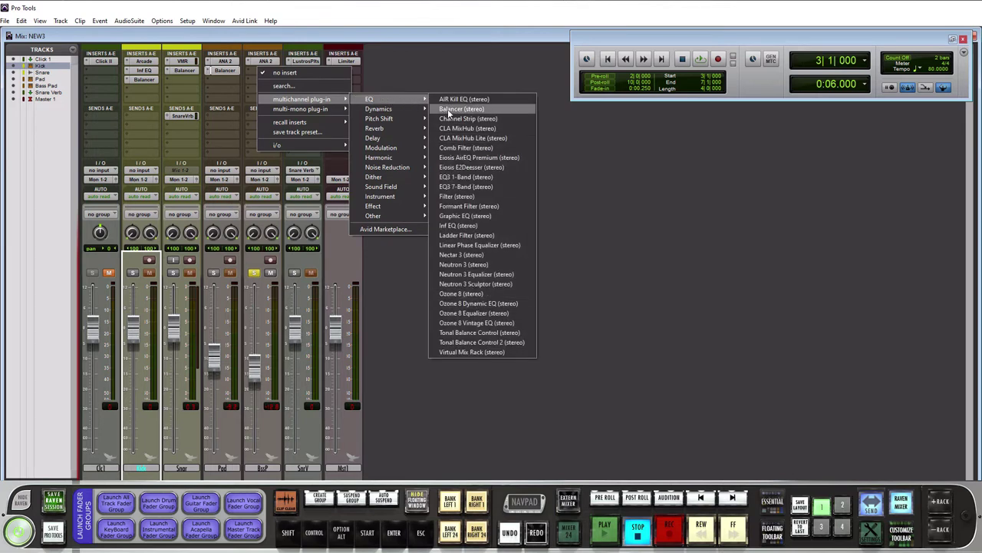
{"action": "left_click", "coordinate": [448, 109]}
{"action": "left_click", "coordinate": [360, 178]}
{"action": "key", "text": "space"}
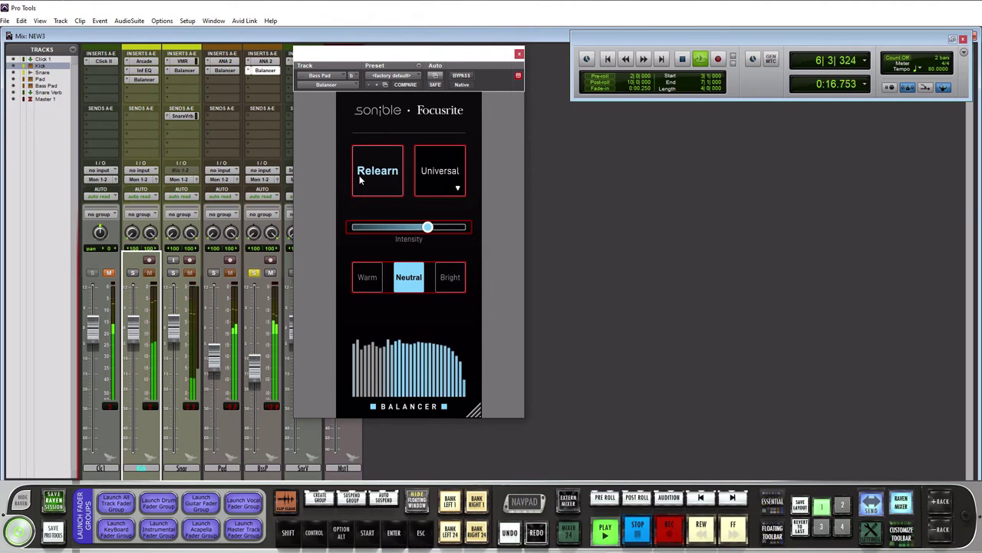
Step: Audition Balancer's Bright and Warm tones on the soloed bass pad during playback, and set the tone to Neutral
{"action": "left_click", "coordinate": [455, 281]}
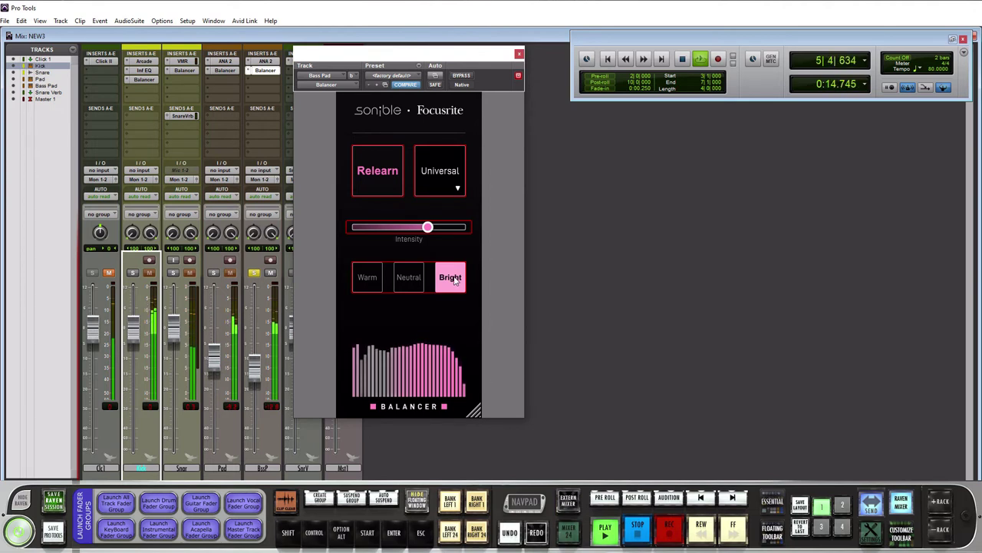
{"action": "left_click", "coordinate": [369, 280]}
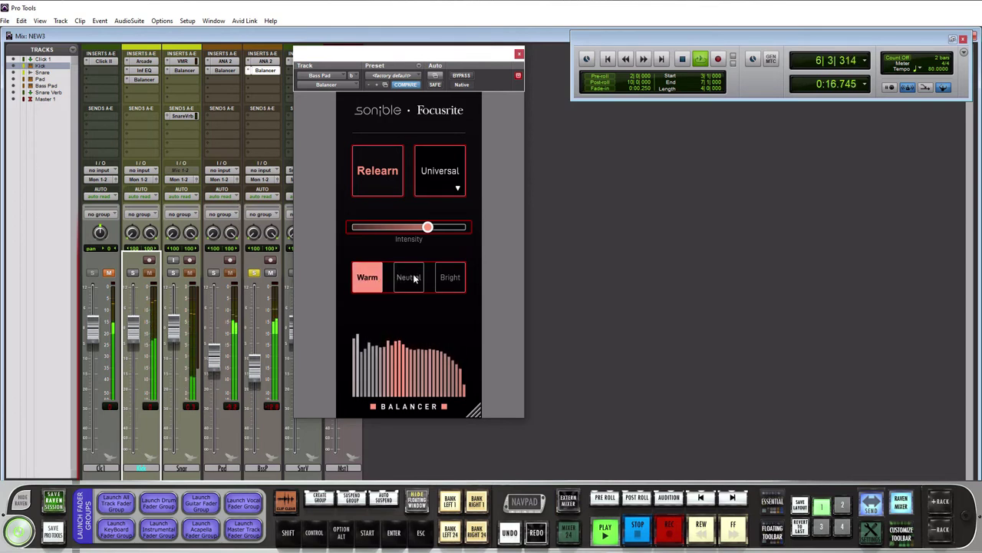
{"action": "key", "text": "space"}
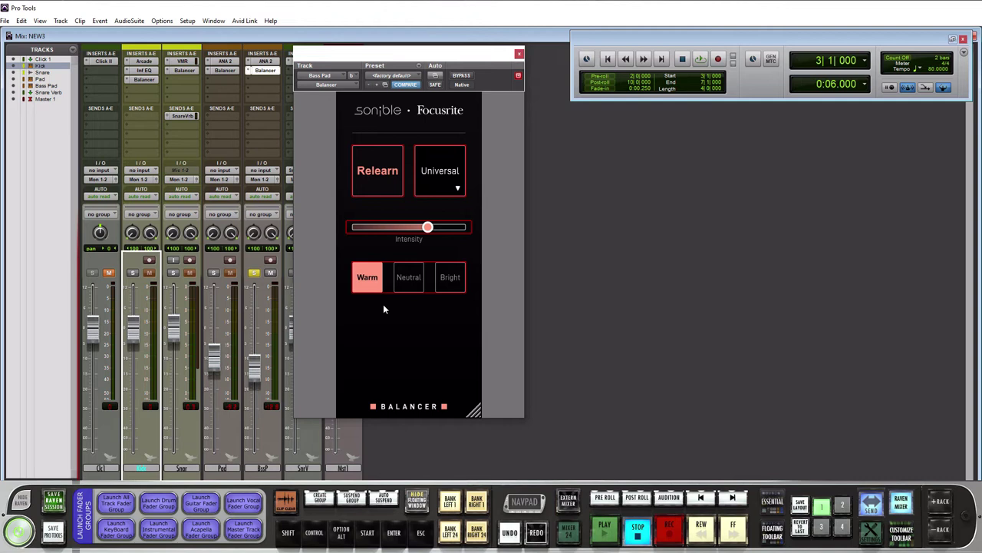
{"action": "left_click", "coordinate": [404, 281]}
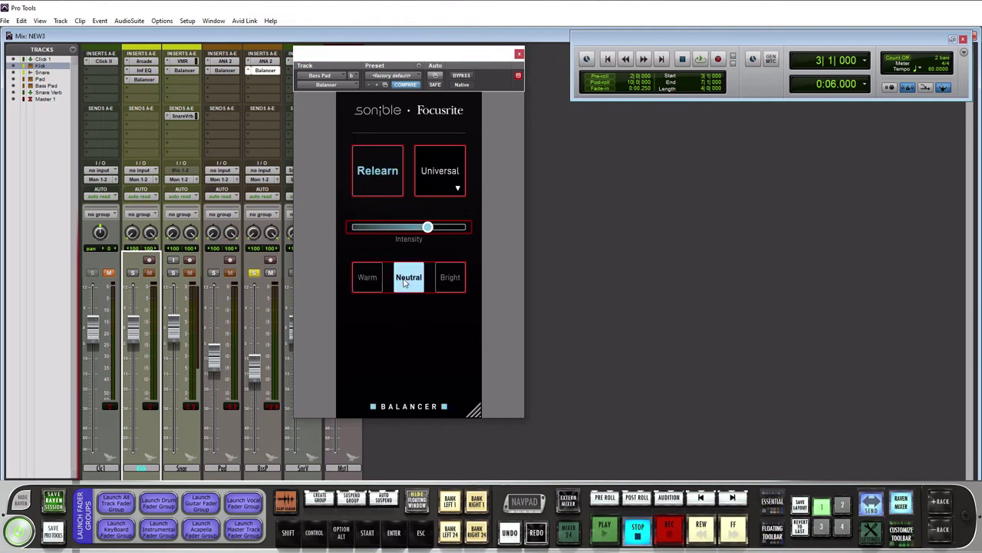
Step: Unsolo the Bass Pad track and rebalance the playing mix by slightly lowering its fader and raising the Pad fader
{"action": "left_click", "coordinate": [254, 275]}
{"action": "key", "text": "space"}
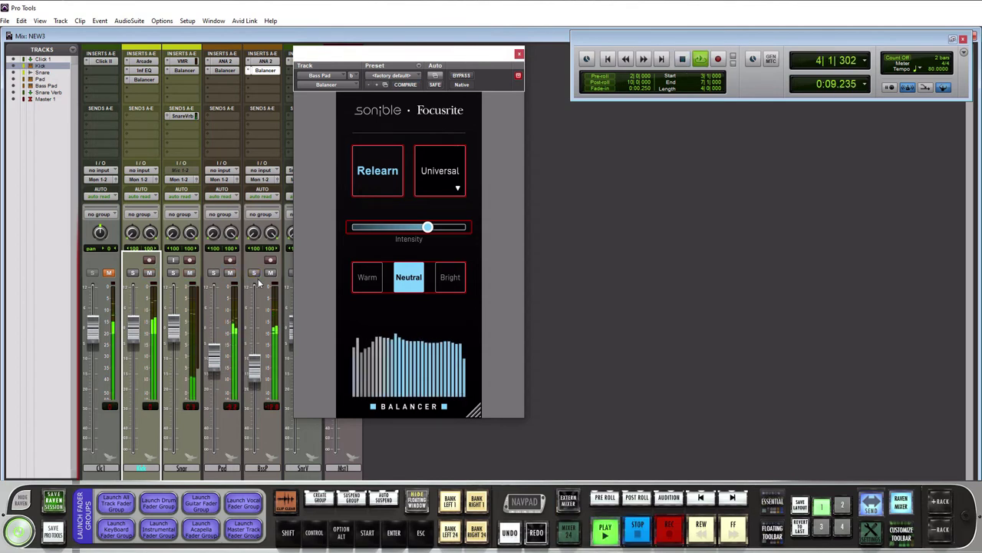
{"action": "left_click_drag", "start_coordinate": [254, 367], "coordinate": [257, 390]}
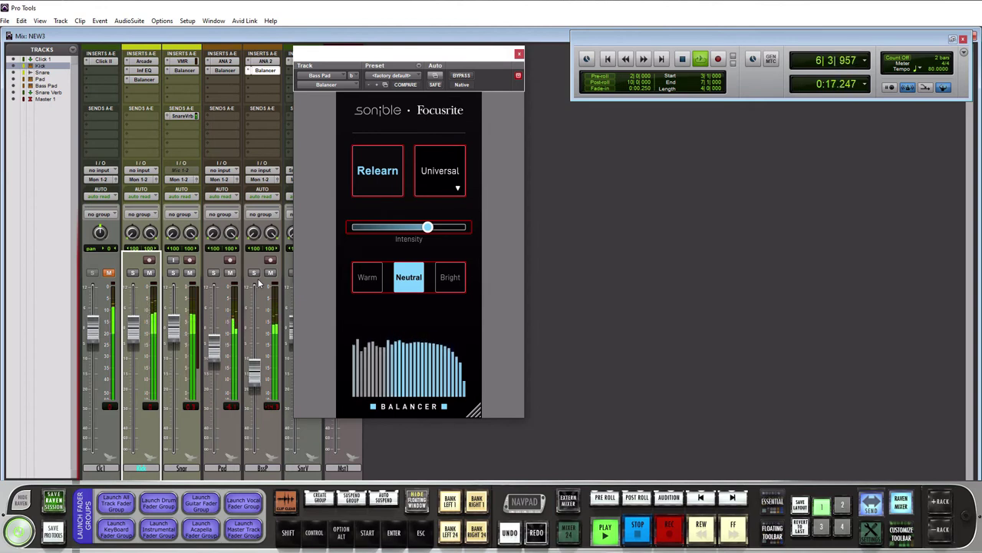
{"action": "key", "text": "space"}
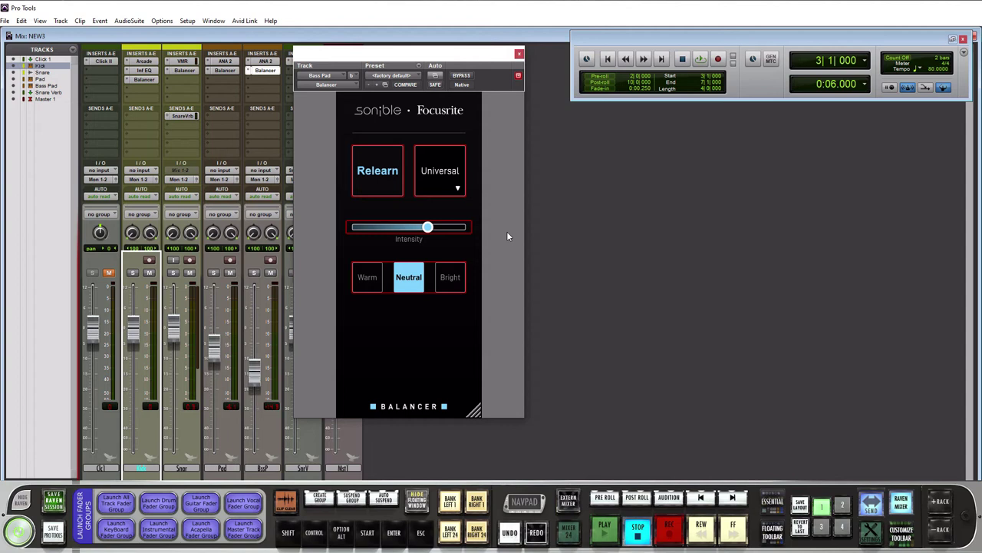
Step: Compare the full mix during playback with all Balancer inserts bypassed and with them active, including the instrument-specific instances
{"action": "left_click", "coordinate": [253, 69], "text": "ctrl+alt"}
{"action": "key", "text": "space"}
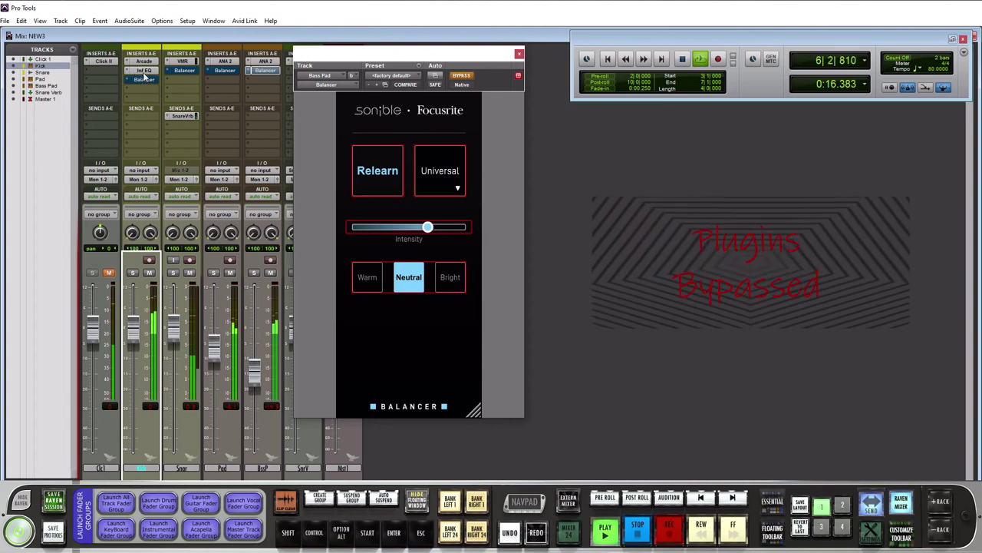
{"action": "left_click", "coordinate": [254, 74], "text": "ctrl"}
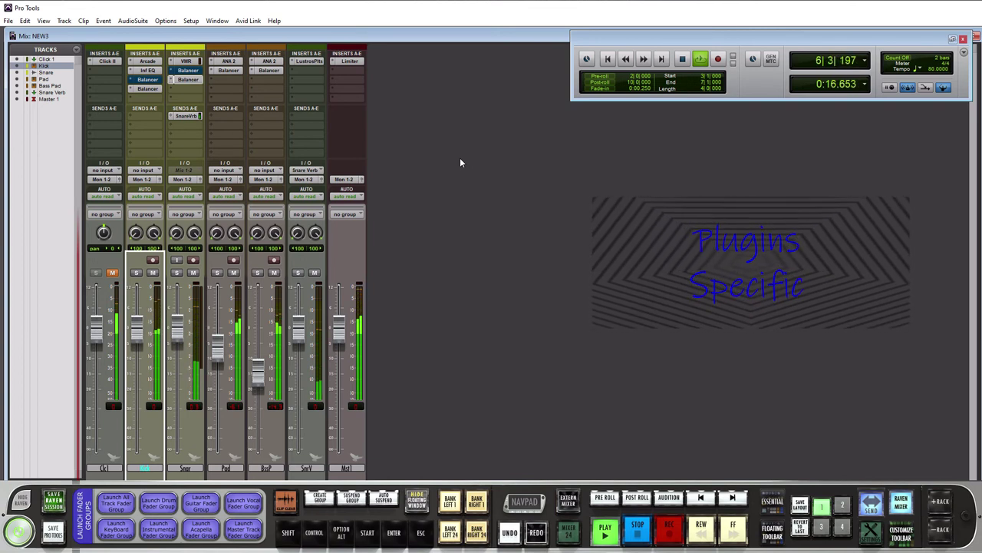
{"action": "key", "text": "space"}
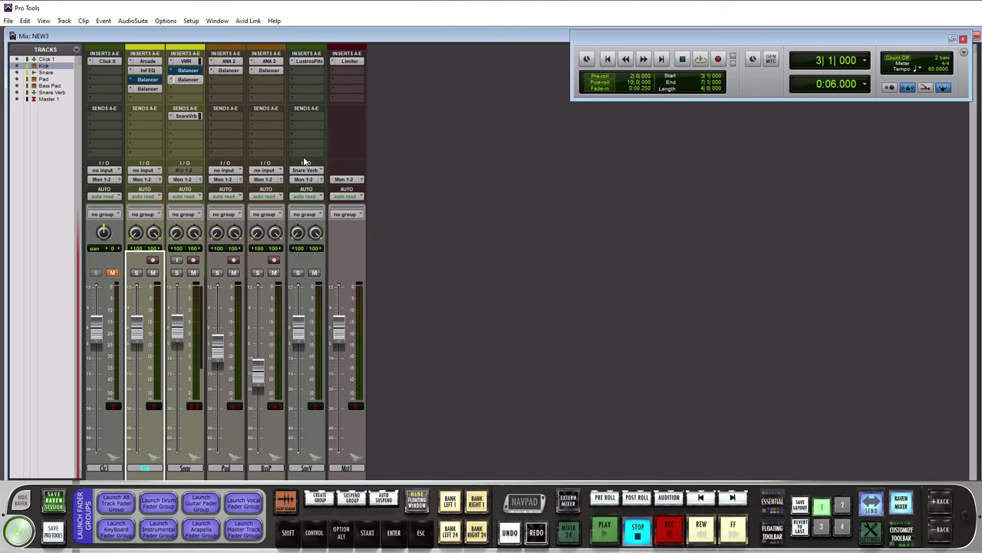
Step: Review the profile and tone settings of the active Balancers on Kick, Snare and Pad, including the list of available profiles
{"action": "left_click", "coordinate": [147, 88]}
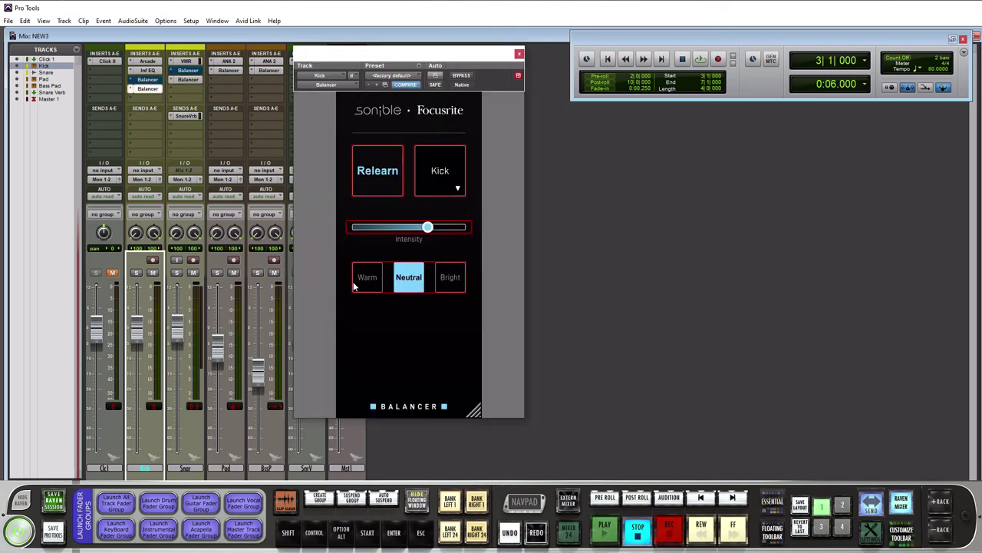
{"action": "left_click", "coordinate": [519, 53]}
{"action": "left_click", "coordinate": [189, 78]}
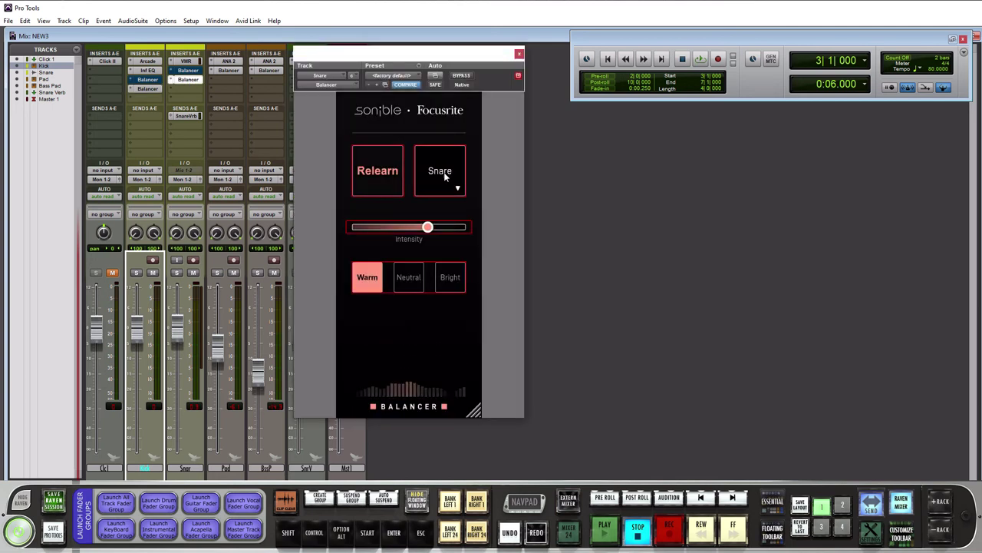
{"action": "left_click", "coordinate": [519, 54]}
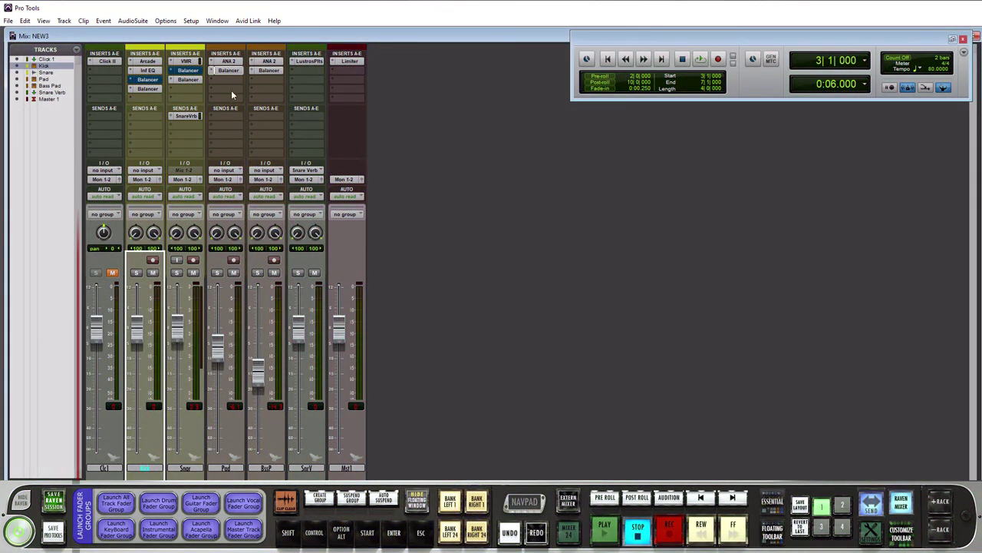
{"action": "left_click", "coordinate": [227, 70]}
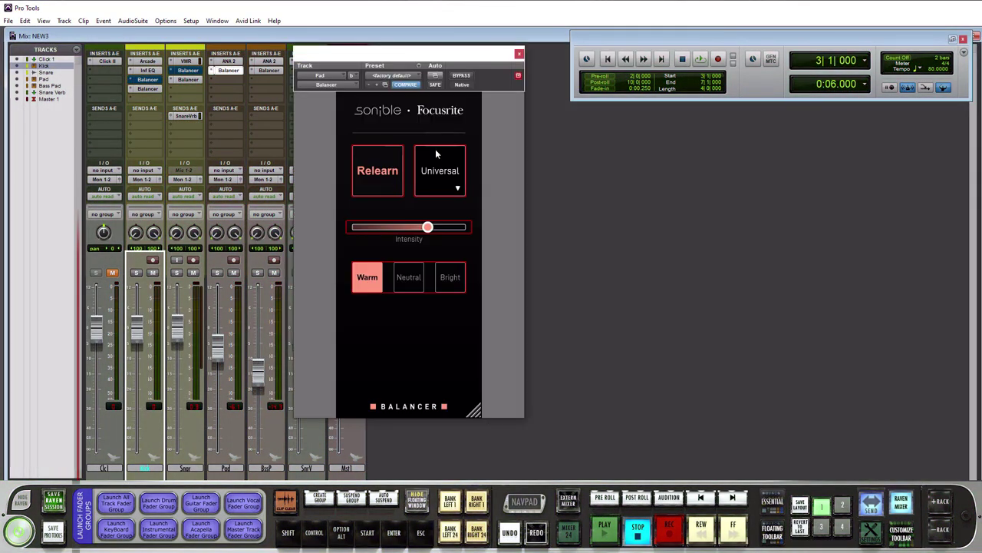
{"action": "left_click", "coordinate": [459, 192]}
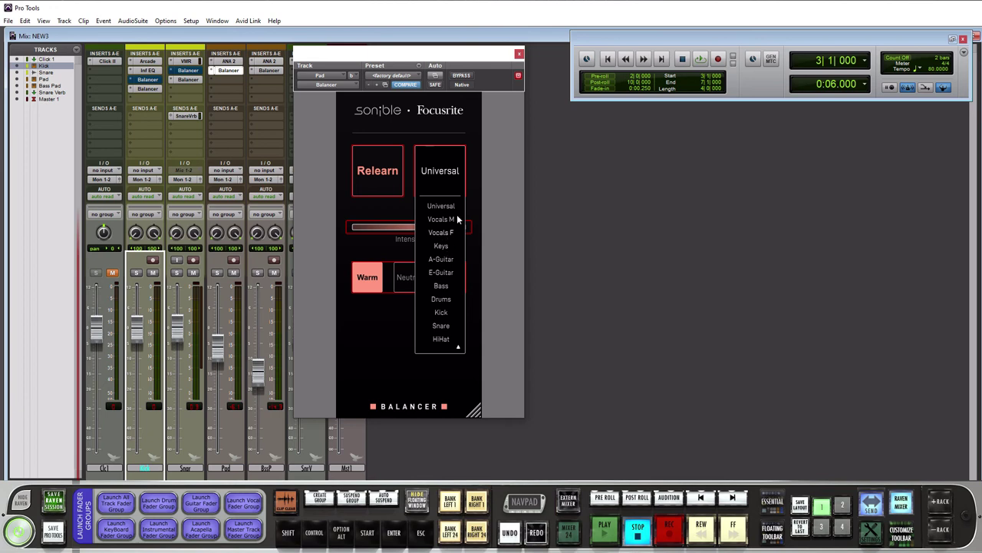
{"action": "left_click", "coordinate": [519, 53]}
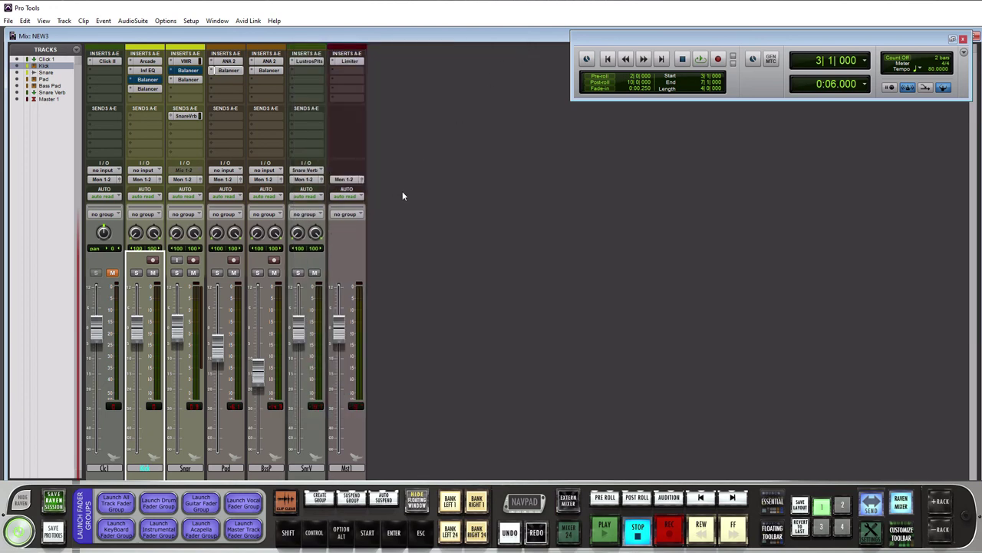